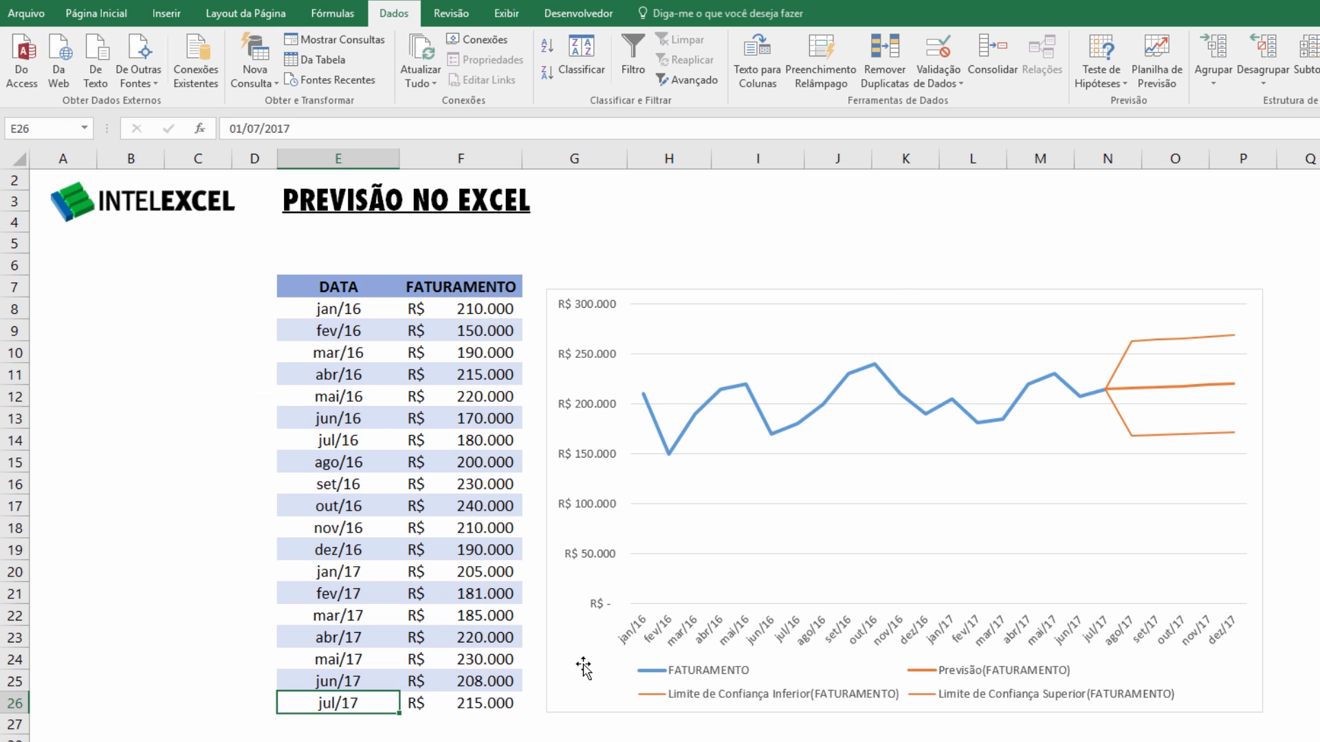
Delete the existing forecast chart and start a forecast sheet from the DATA and FATURAMENTO table E7:F26, with its extra options expanded.
{"action": "key", "text": "Delete"}
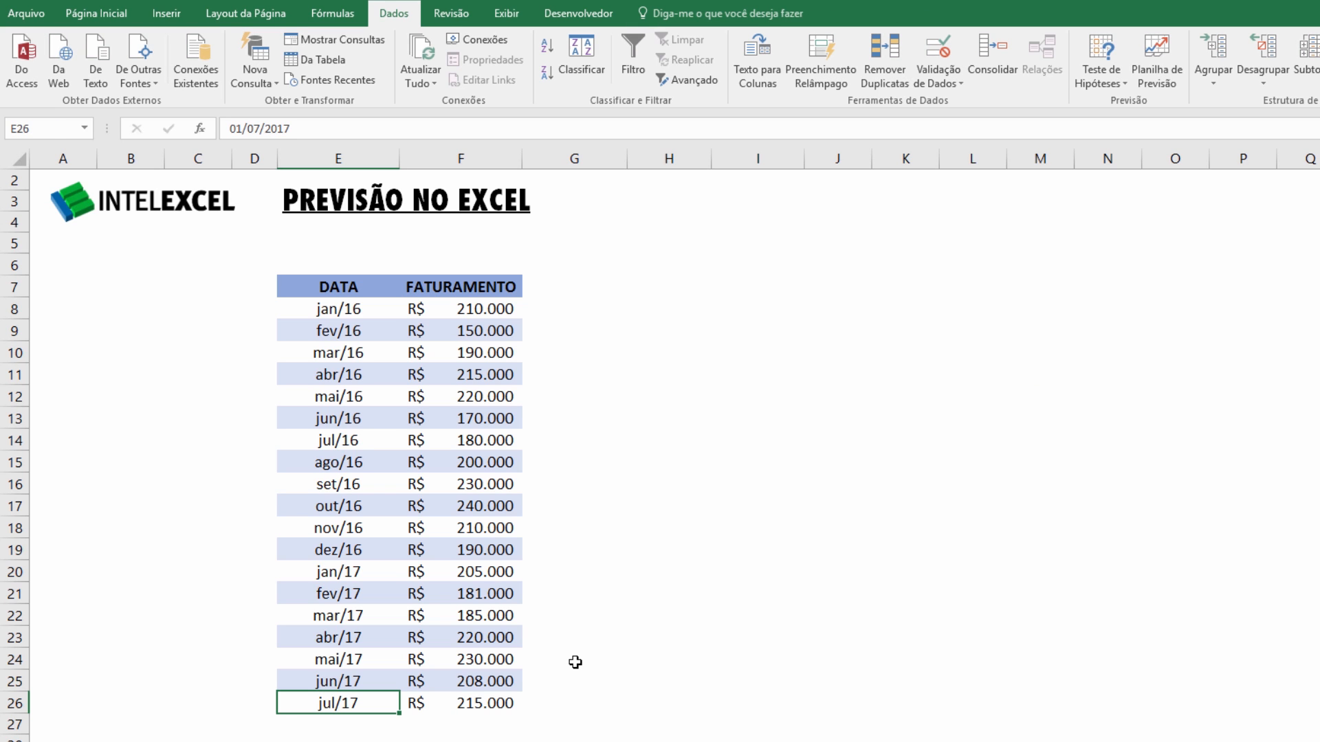
{"action": "left_click_drag", "start_coordinate": [338, 288], "coordinate": [466, 700]}
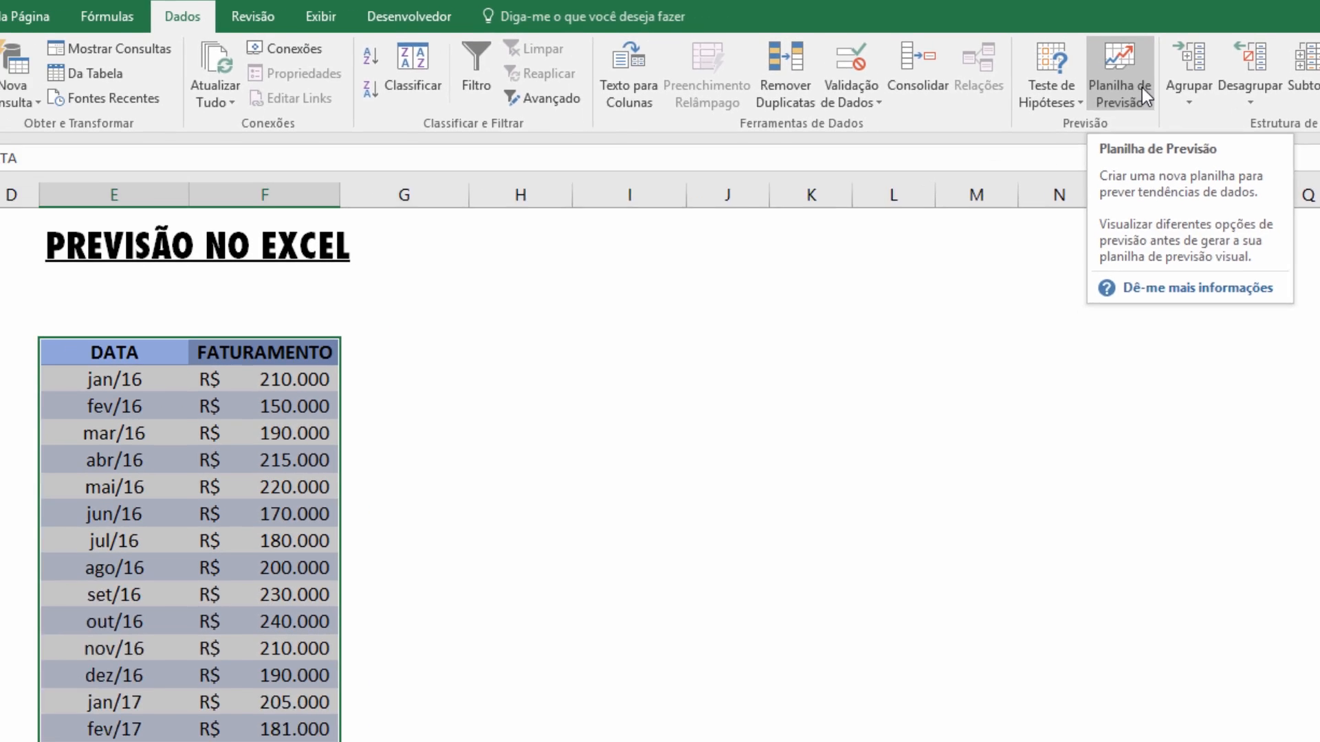
{"action": "left_click", "coordinate": [1114, 89]}
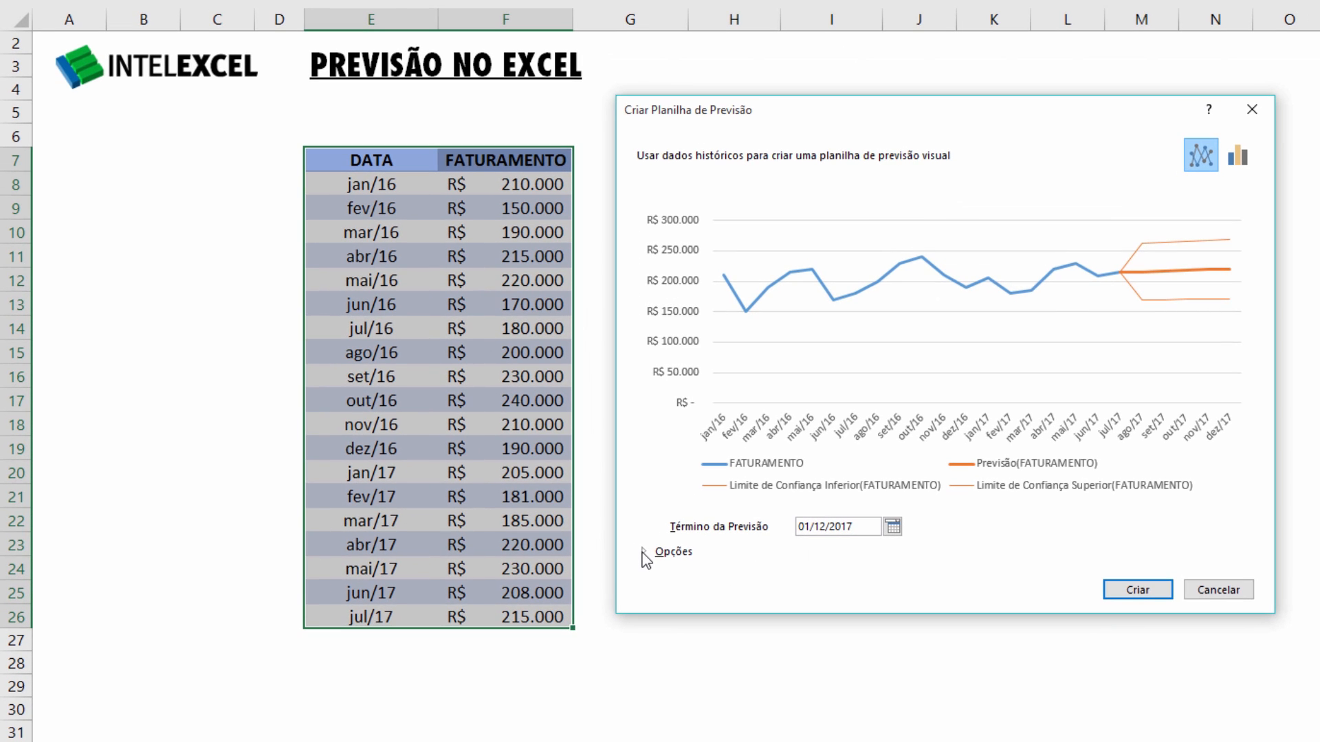
{"action": "left_click", "coordinate": [596, 624]}
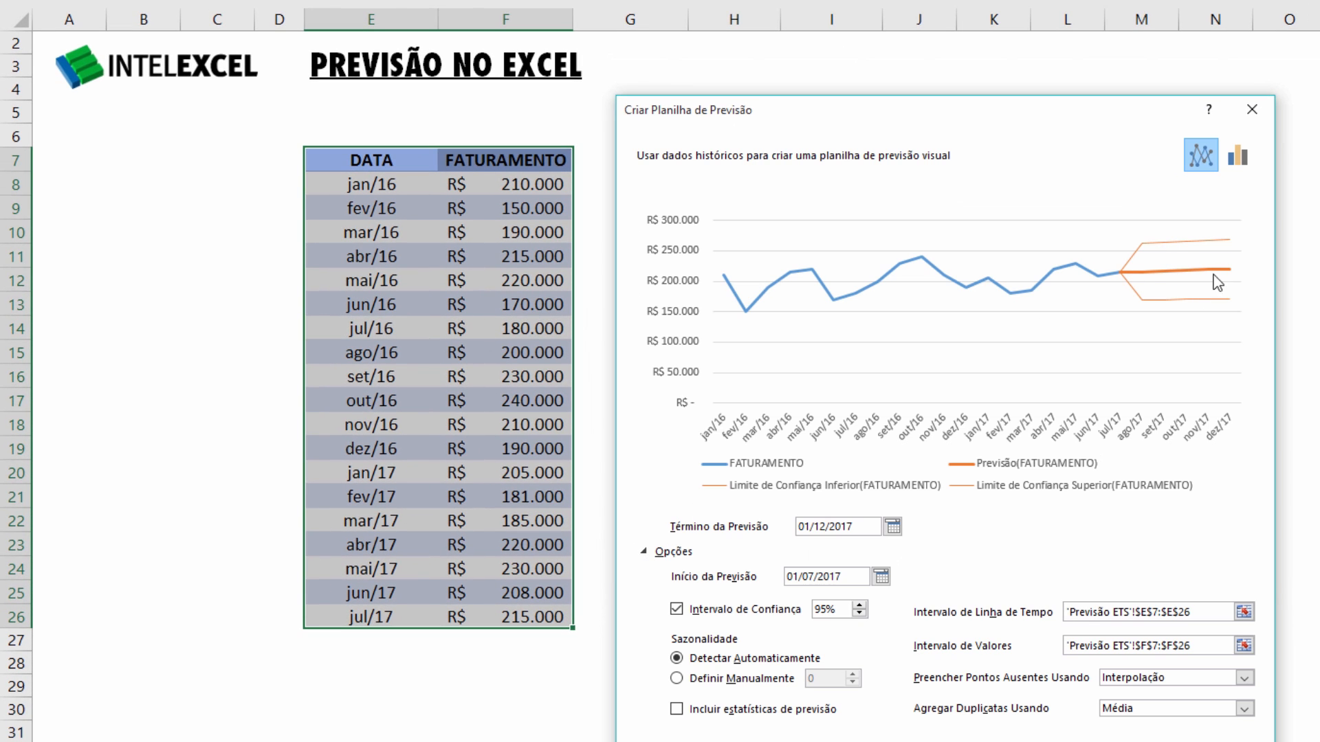
{"action": "left_click_drag", "start_coordinate": [758, 116], "coordinate": [740, 70]}
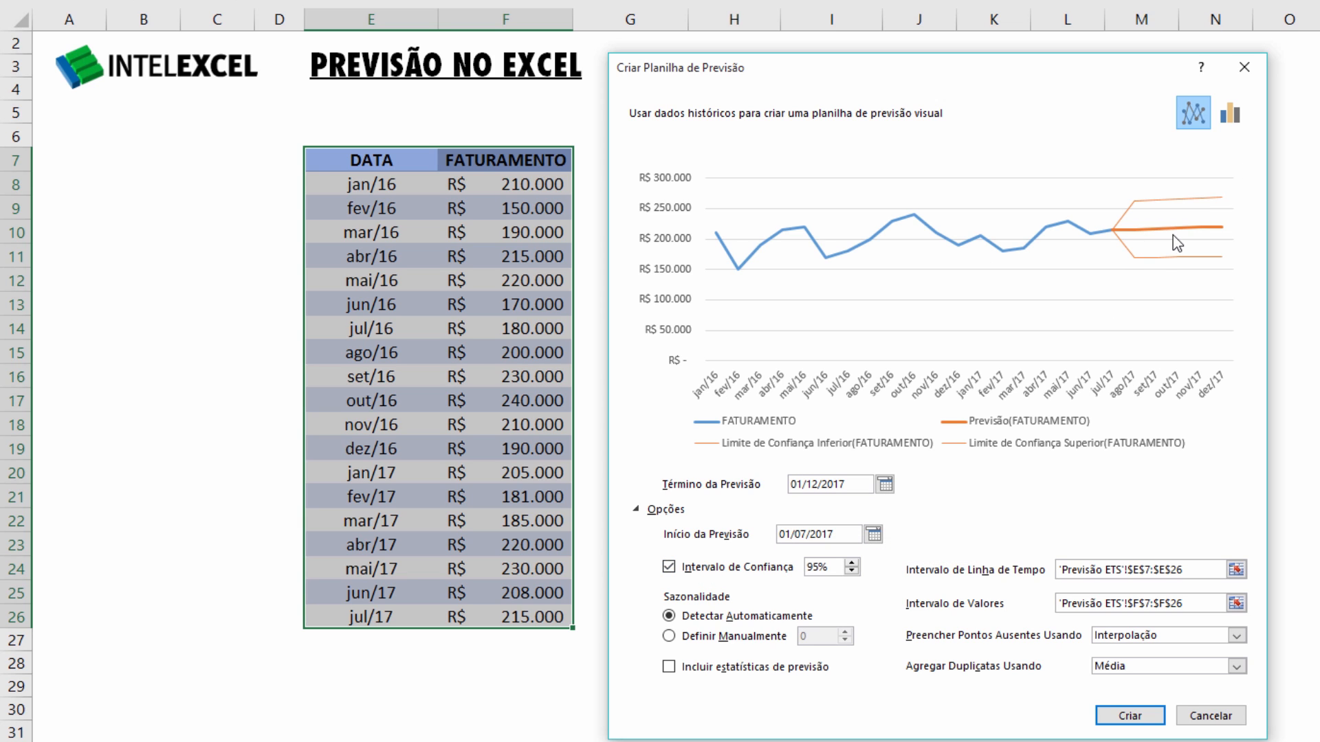
Try different confidence interval percentages for the forecast, including 97%, and return the interval to 95%.
{"action": "left_click", "coordinate": [852, 571]}
{"action": "left_click", "coordinate": [851, 571]}
{"action": "left_click", "coordinate": [851, 571]}
{"action": "left_click", "coordinate": [851, 571]}
{"action": "left_click", "coordinate": [851, 572]}
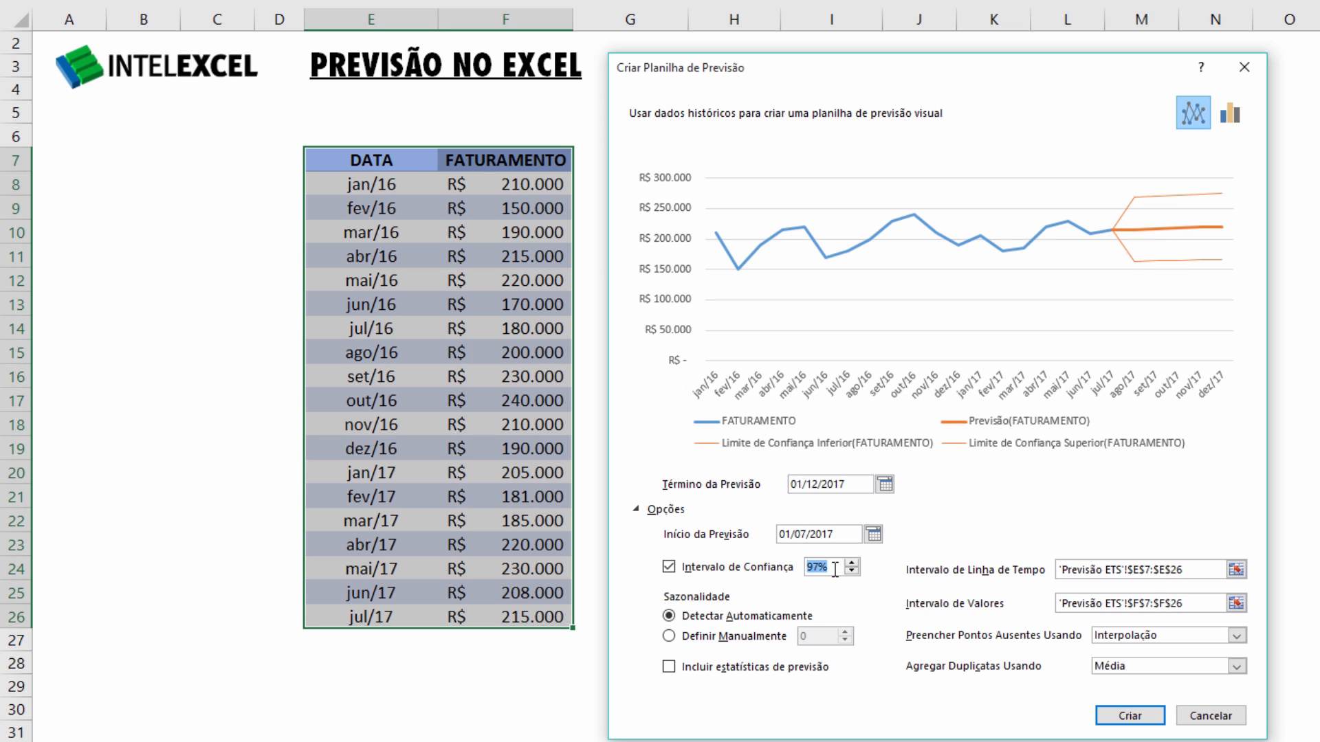
{"action": "left_click", "coordinate": [852, 570]}
{"action": "left_click", "coordinate": [852, 570]}
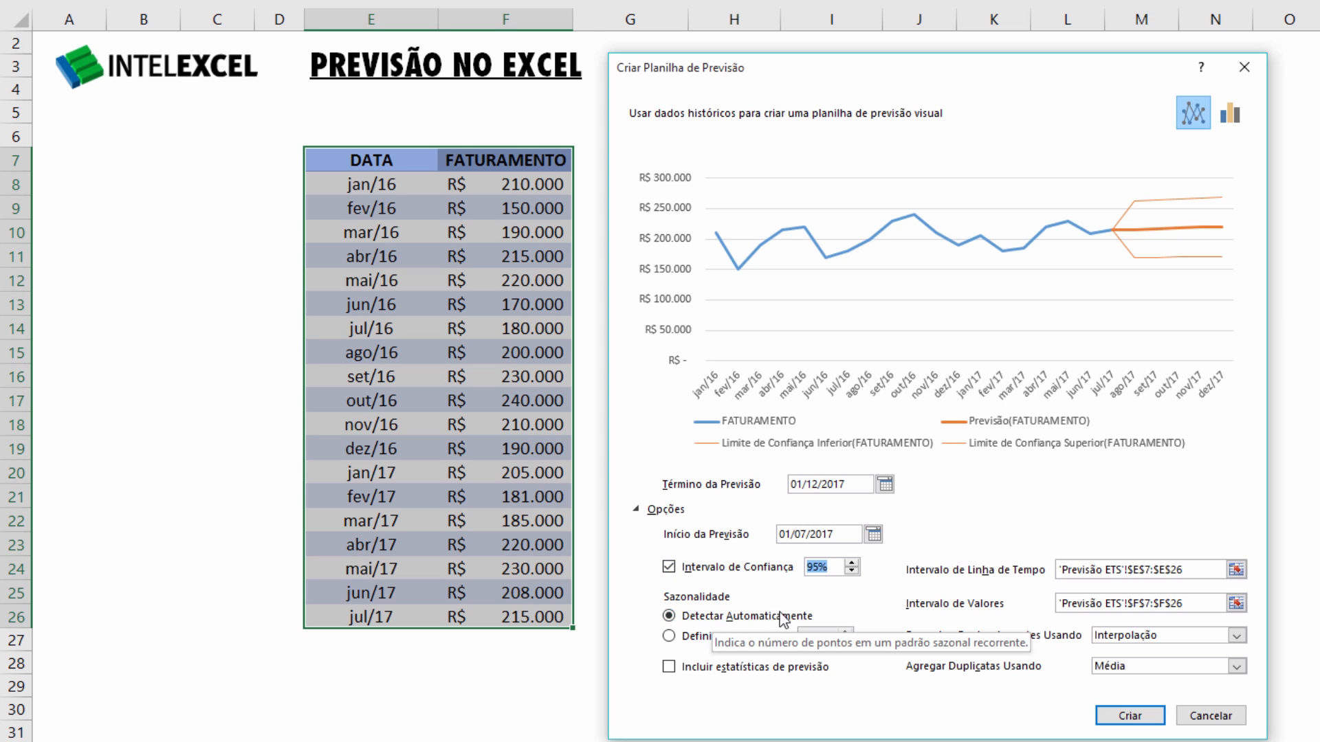
Try a manually defined seasonality of 3 and switch back to automatic detection.
{"action": "left_click", "coordinate": [694, 637]}
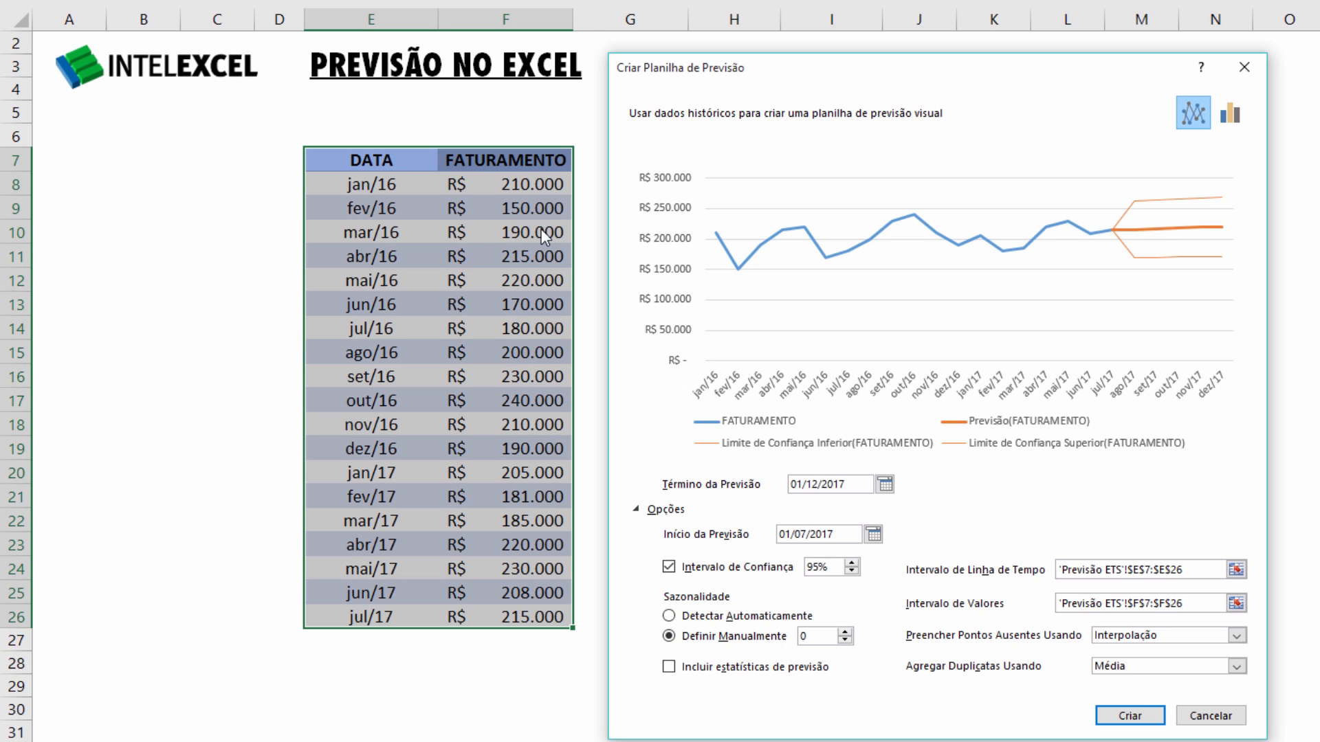
{"action": "left_click", "coordinate": [845, 631]}
{"action": "left_click", "coordinate": [846, 631]}
{"action": "left_click", "coordinate": [846, 631]}
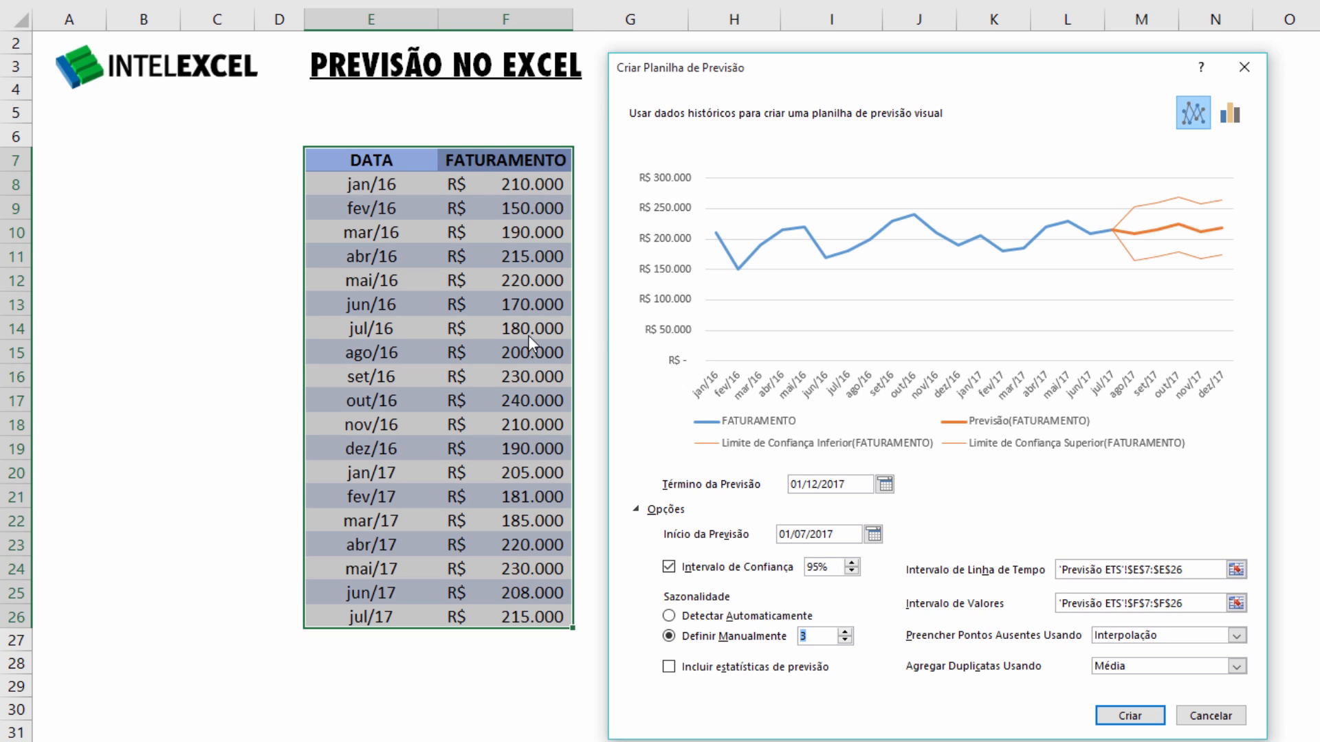
{"action": "left_click", "coordinate": [715, 616]}
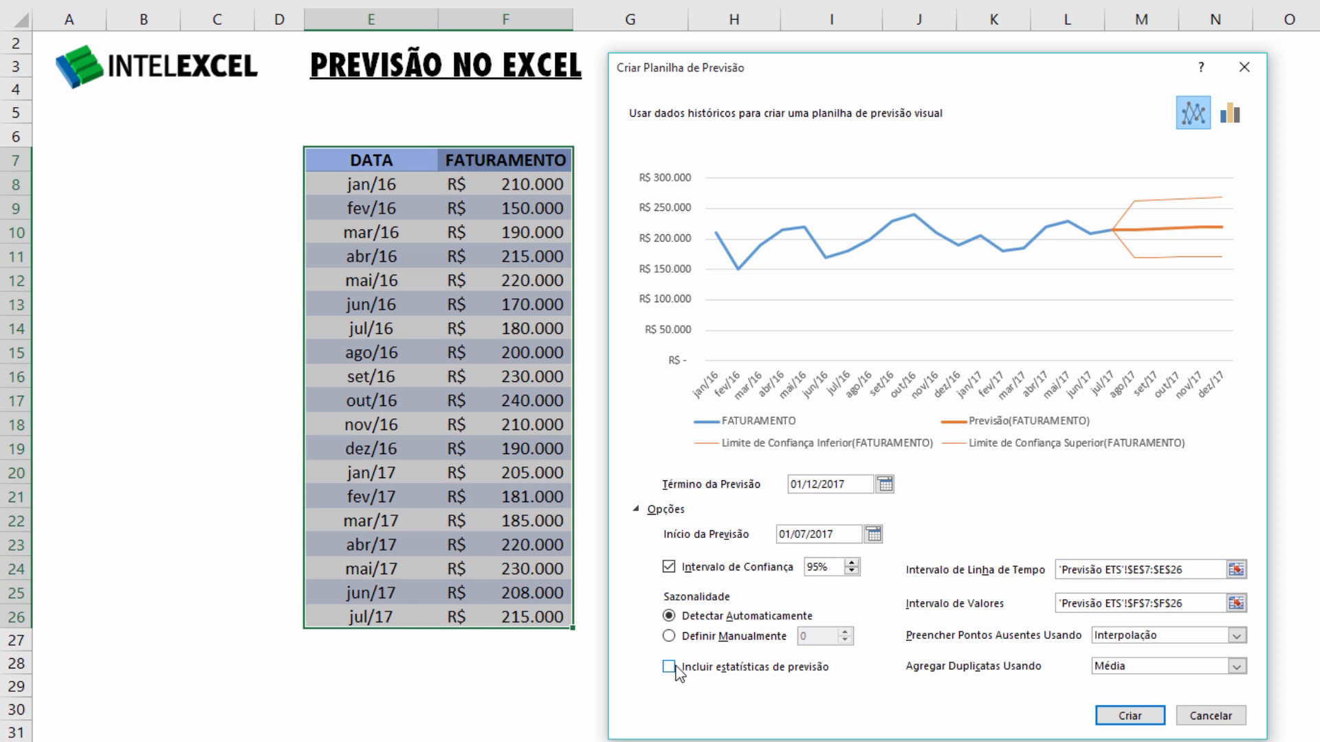
Create the forecast sheet as a line chart with forecast statistics included and missing points filled by Interpolação.
{"action": "left_click", "coordinate": [740, 668]}
{"action": "left_click", "coordinate": [1115, 637]}
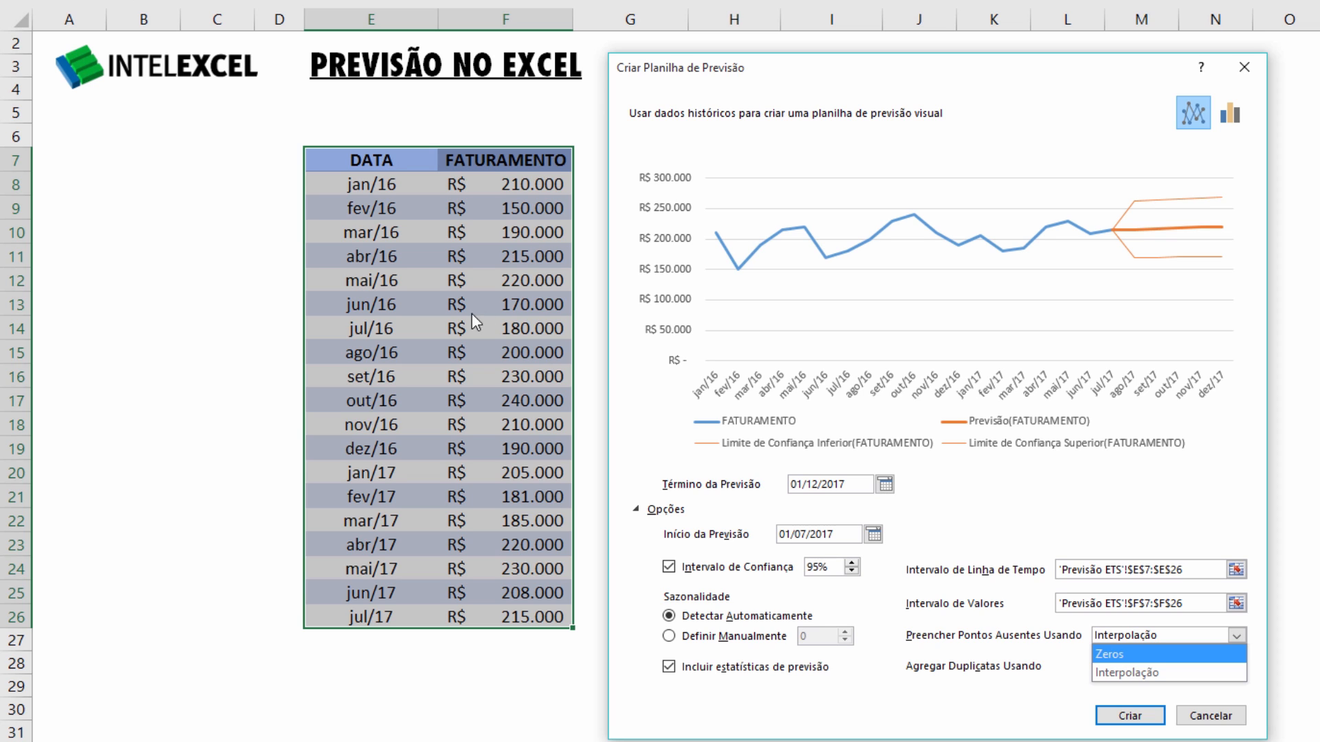
{"action": "left_click", "coordinate": [981, 655]}
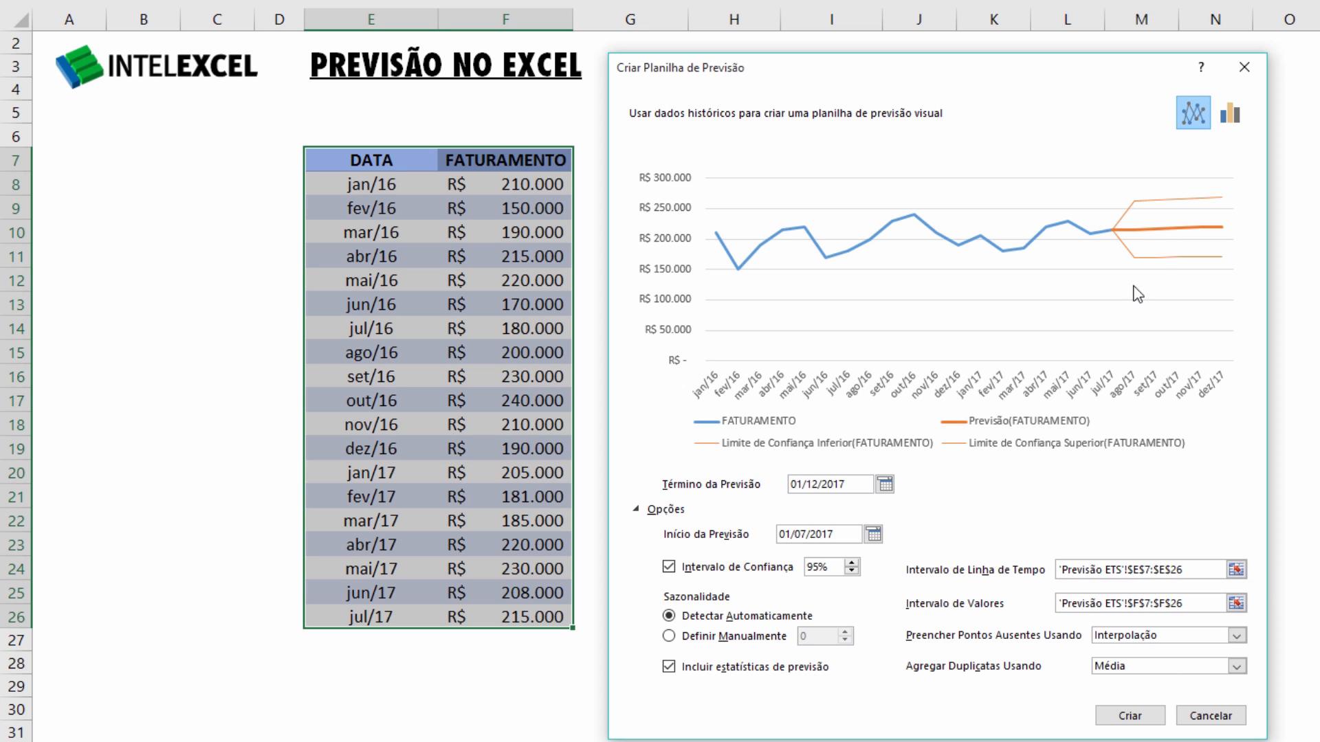
{"action": "left_click", "coordinate": [1230, 115]}
{"action": "left_click", "coordinate": [1193, 113]}
{"action": "left_click", "coordinate": [1148, 722]}
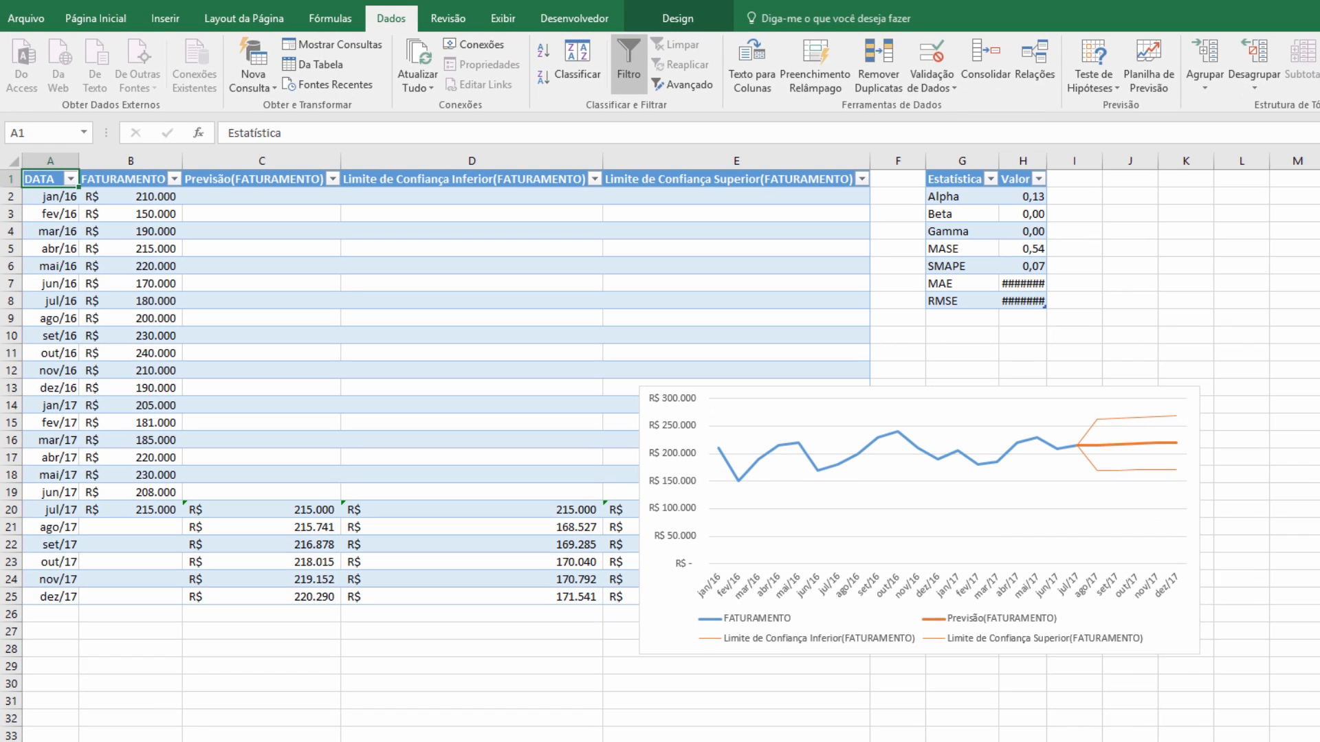
Move the forecast chart below the statistics table and fit the Valor column's width to its contents.
{"action": "left_click", "coordinate": [721, 395]}
{"action": "left_click_drag", "start_coordinate": [721, 395], "coordinate": [1028, 304]}
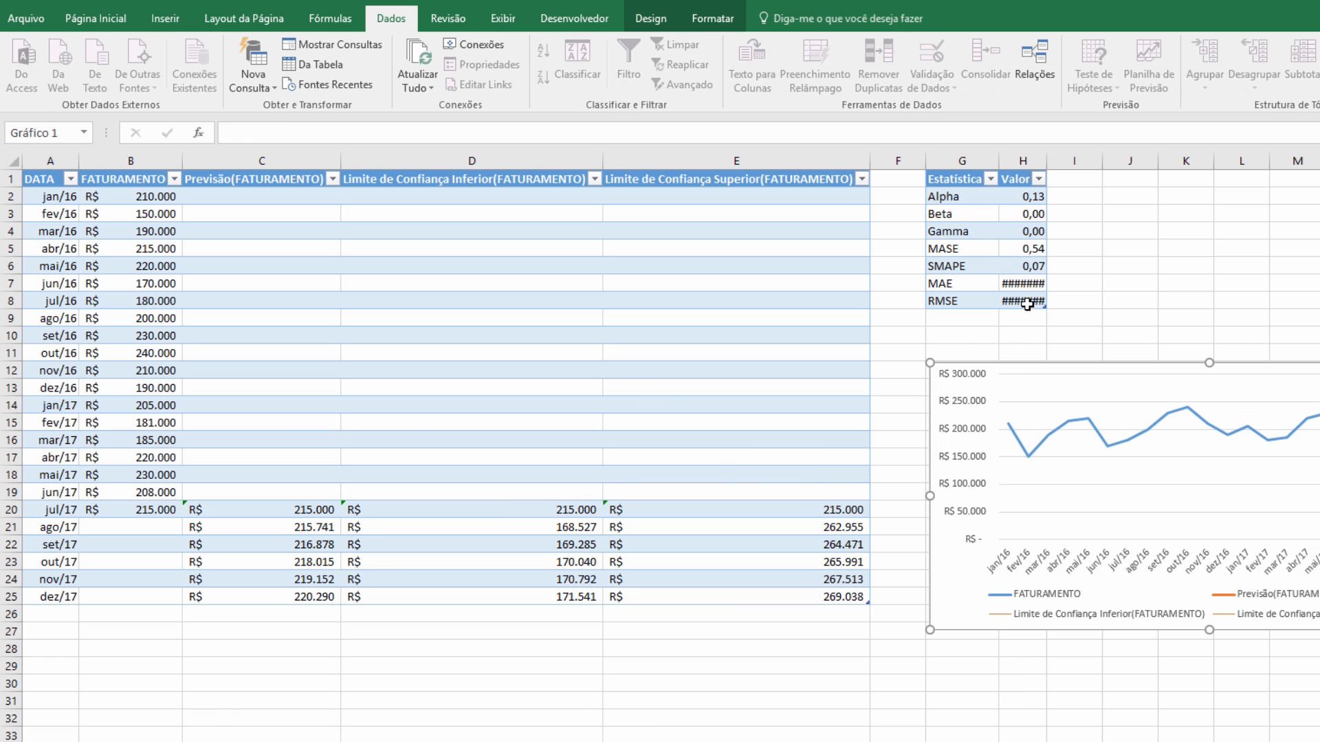
{"action": "double_click", "coordinate": [1045, 153]}
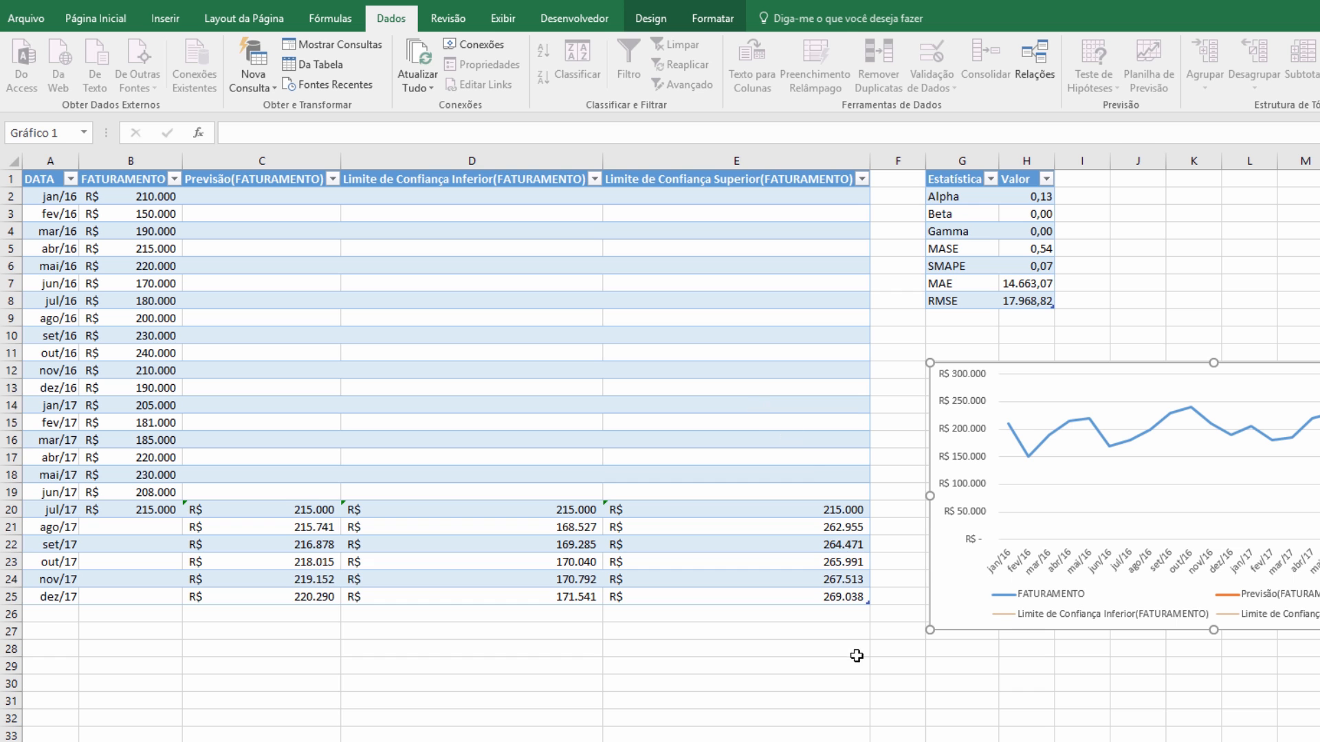
Examine the historical dates from jan/16 to jul/17 and the forecast months from ago/17 to dez/17 in the DATA column.
{"action": "left_click_drag", "start_coordinate": [845, 596], "coordinate": [69, 335]}
{"action": "left_click", "coordinate": [111, 266]}
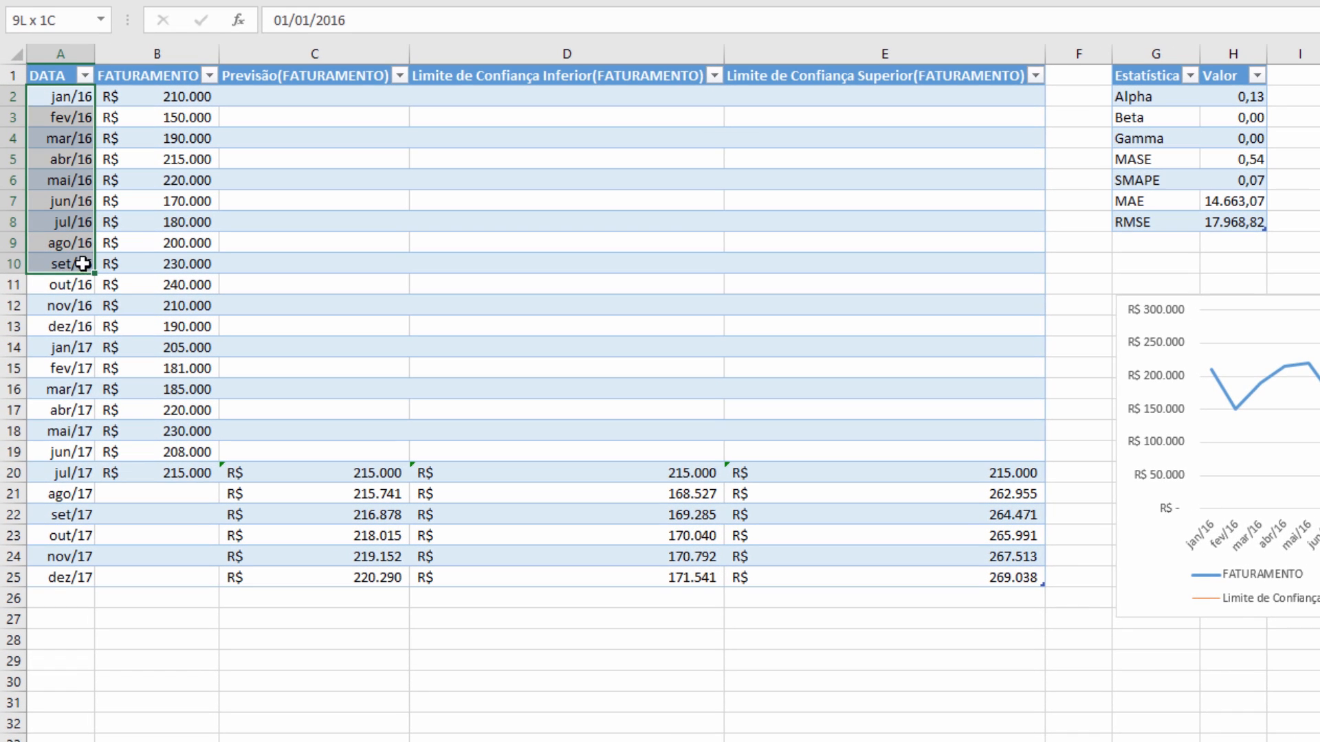
{"action": "left_click_drag", "start_coordinate": [82, 263], "coordinate": [138, 471]}
{"action": "left_click", "coordinate": [73, 501]}
{"action": "left_click_drag", "start_coordinate": [73, 500], "coordinate": [65, 577]}
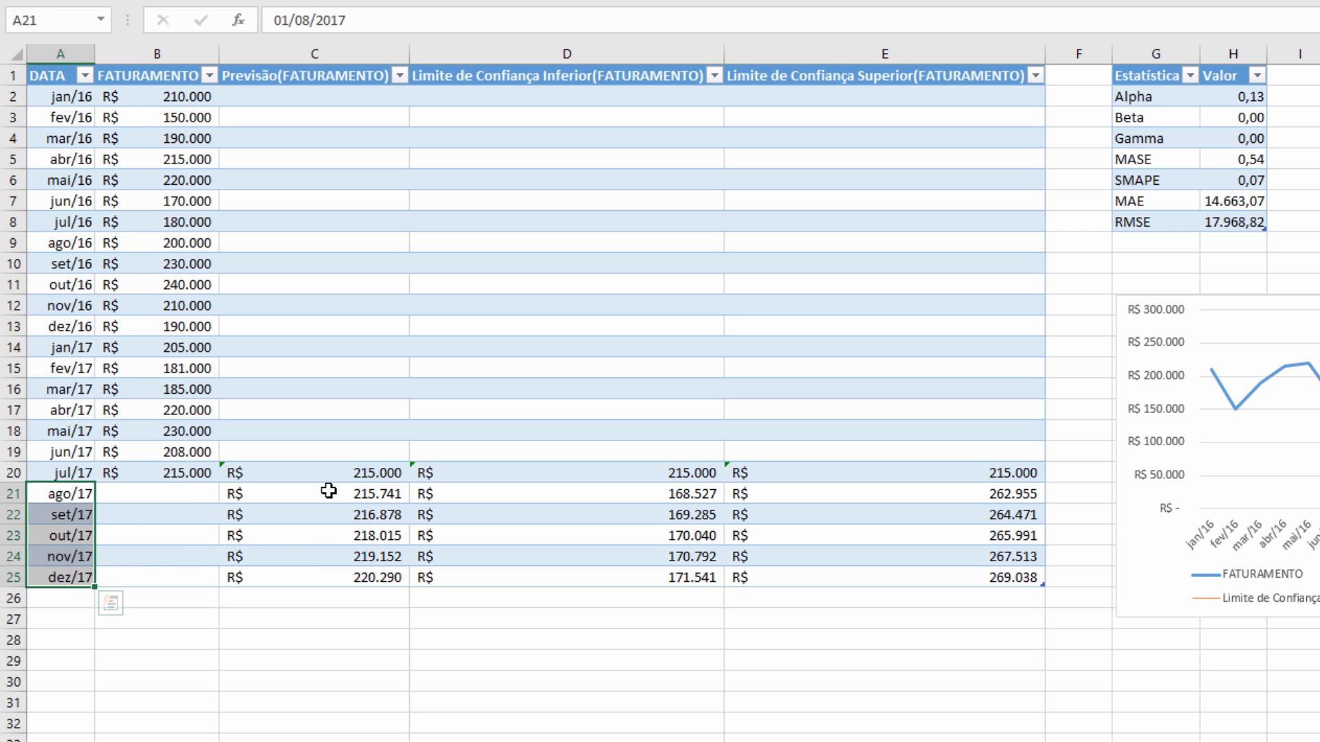
Examine the forecast values and the lower and upper confidence limits in the table, along with their lines in the chart.
{"action": "left_click_drag", "start_coordinate": [330, 492], "coordinate": [327, 578]}
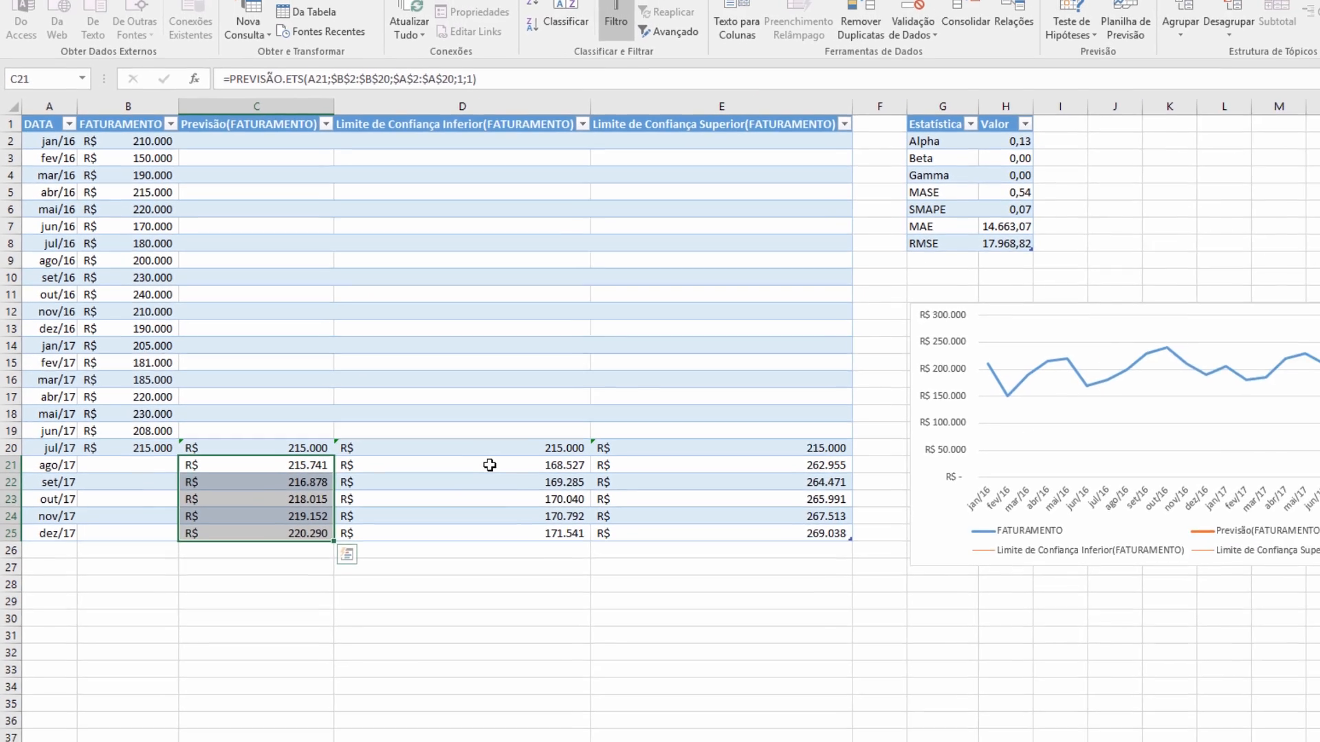
{"action": "left_click_drag", "start_coordinate": [607, 494], "coordinate": [614, 595]}
{"action": "left_click_drag", "start_coordinate": [444, 524], "coordinate": [444, 512]}
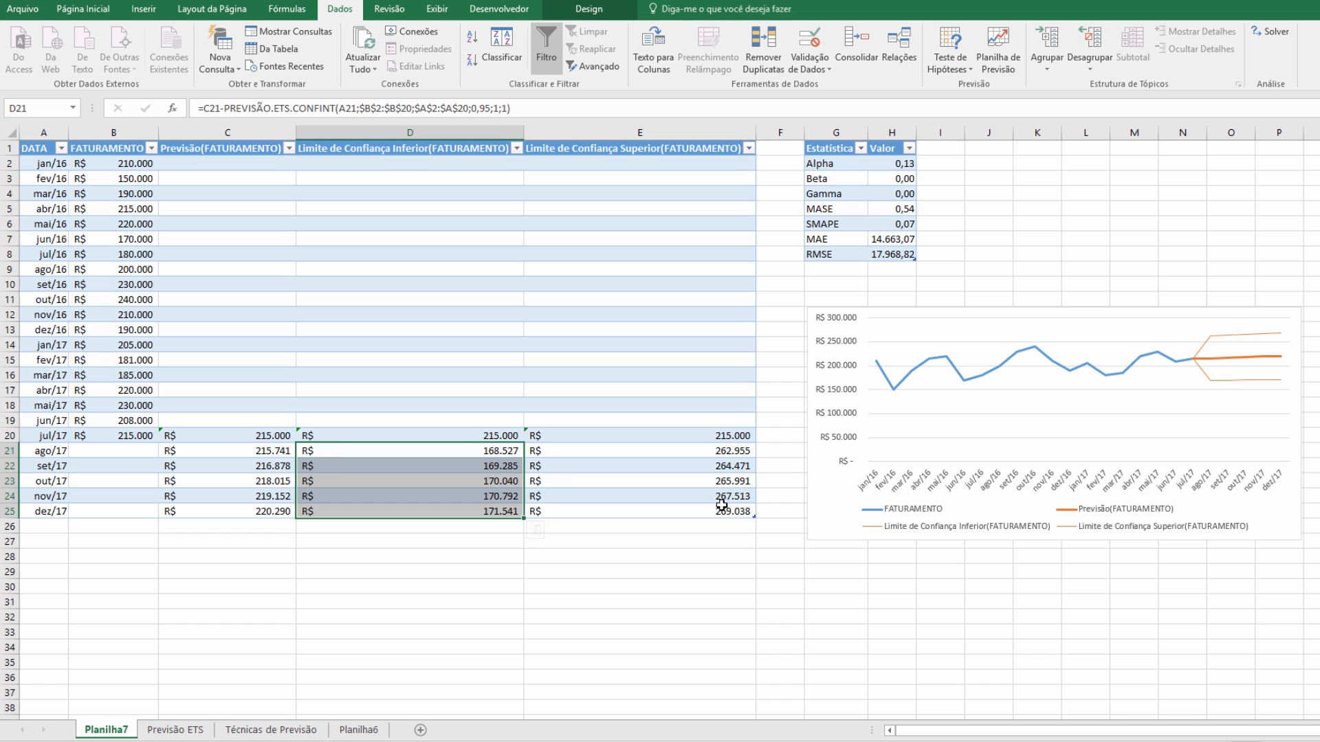
{"action": "left_click_drag", "start_coordinate": [734, 453], "coordinate": [731, 508]}
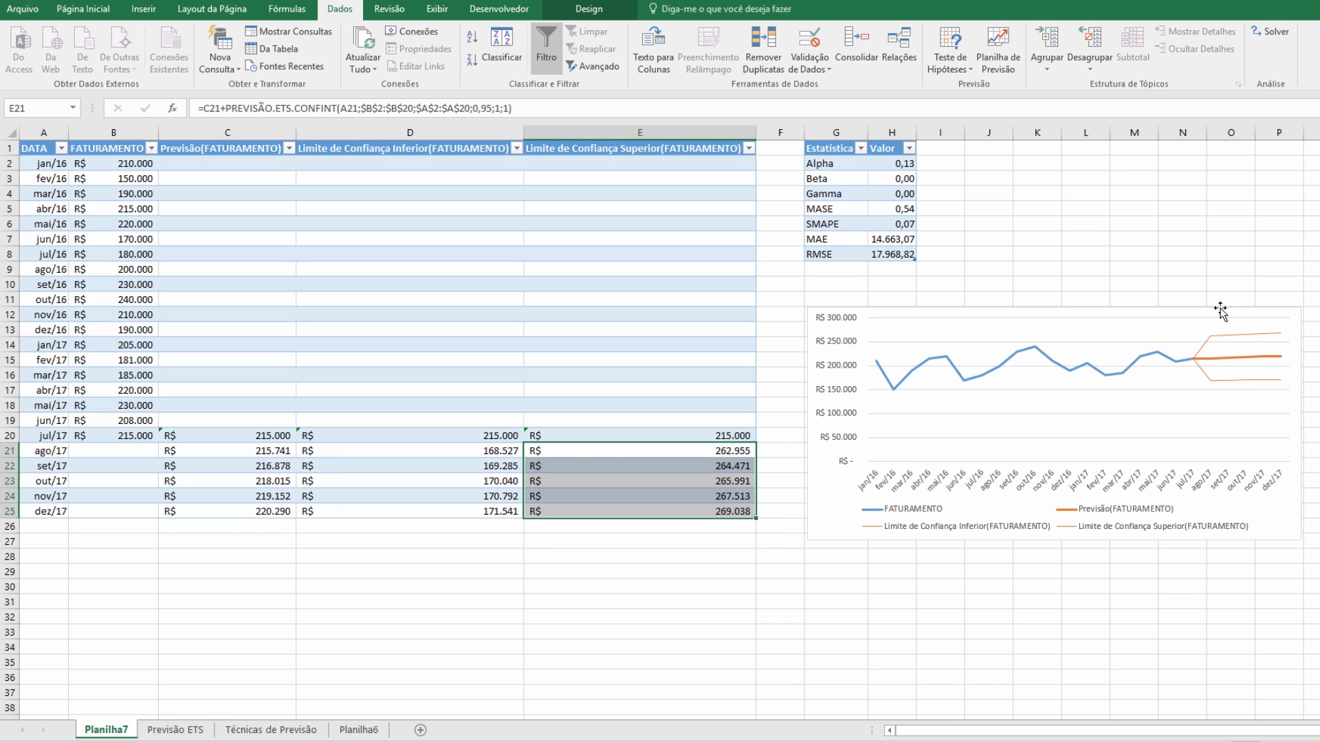
{"action": "left_click", "coordinate": [1240, 381]}
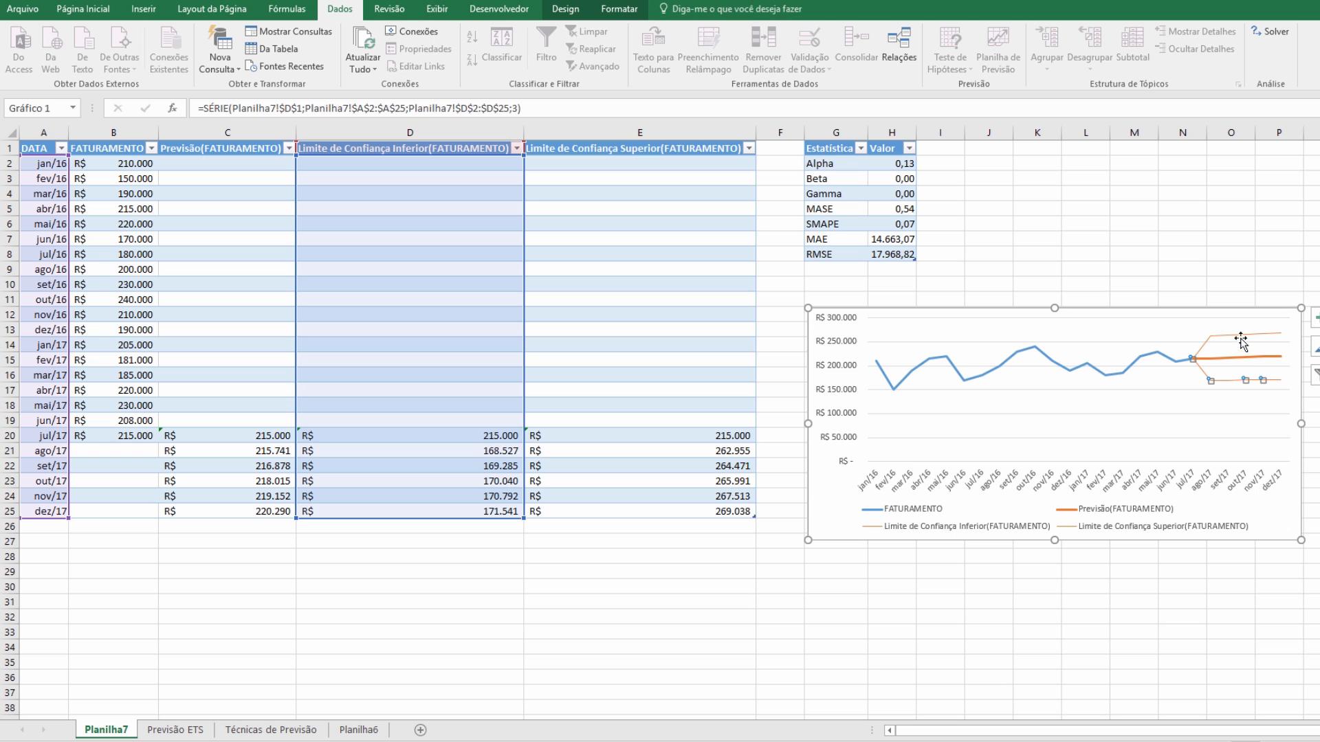
{"action": "left_click", "coordinate": [1243, 336]}
{"action": "left_click", "coordinate": [1241, 358]}
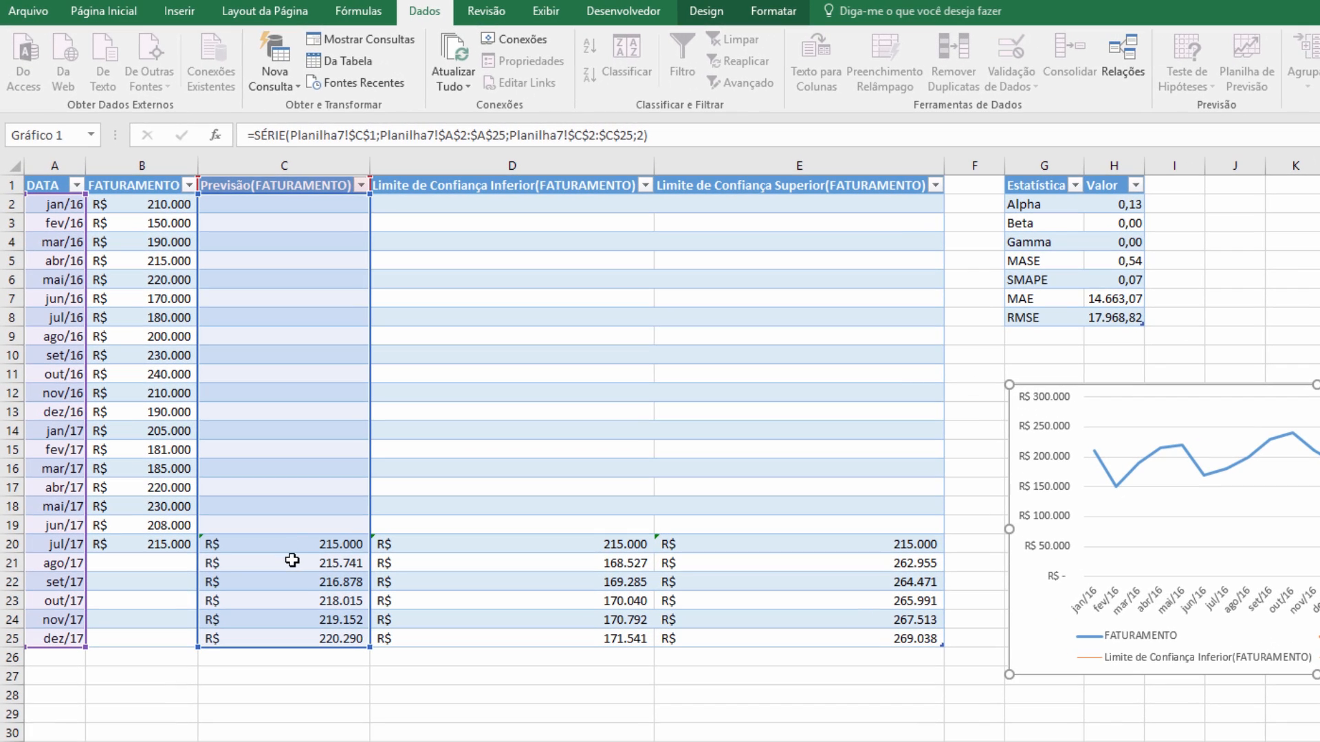
Review each argument of the PREVISÃO.ETS function in cell C21, from the target date to Aggregation, keeping the formula as it is.
{"action": "left_click", "coordinate": [234, 451]}
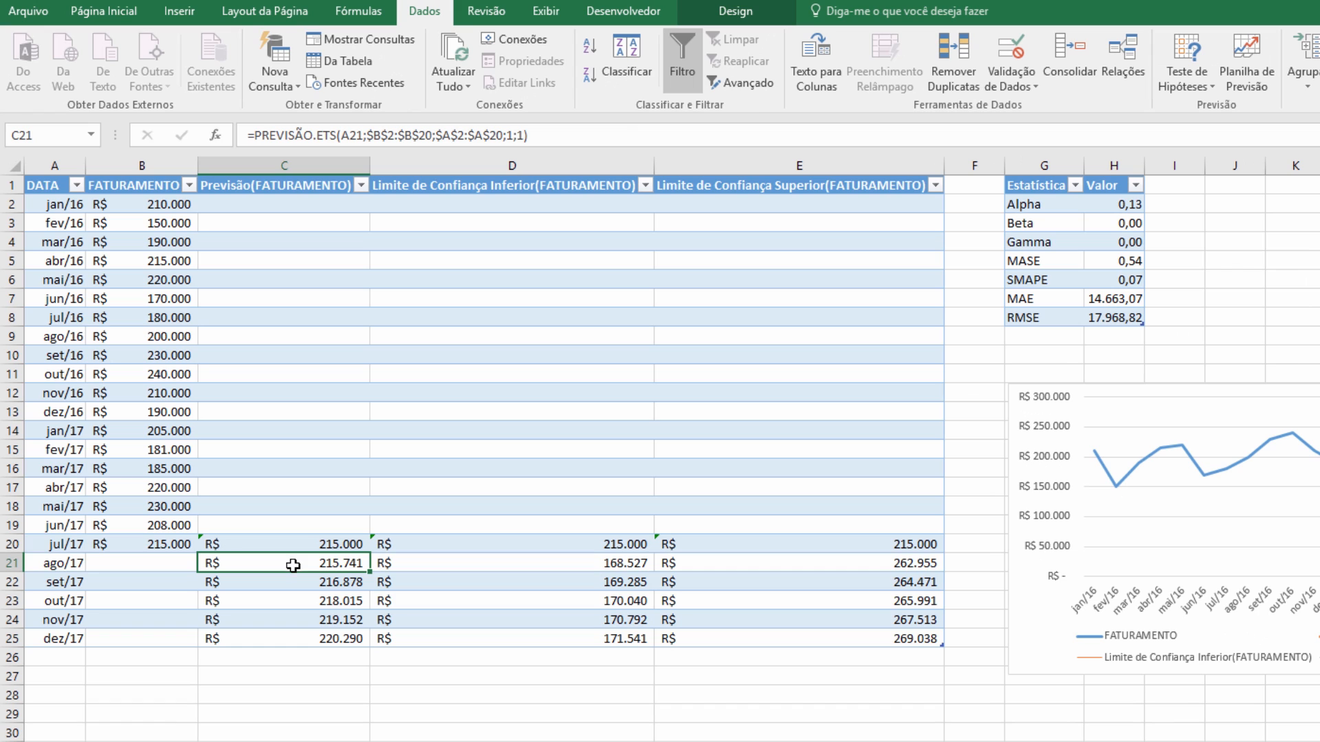
{"action": "left_click", "coordinate": [249, 135]}
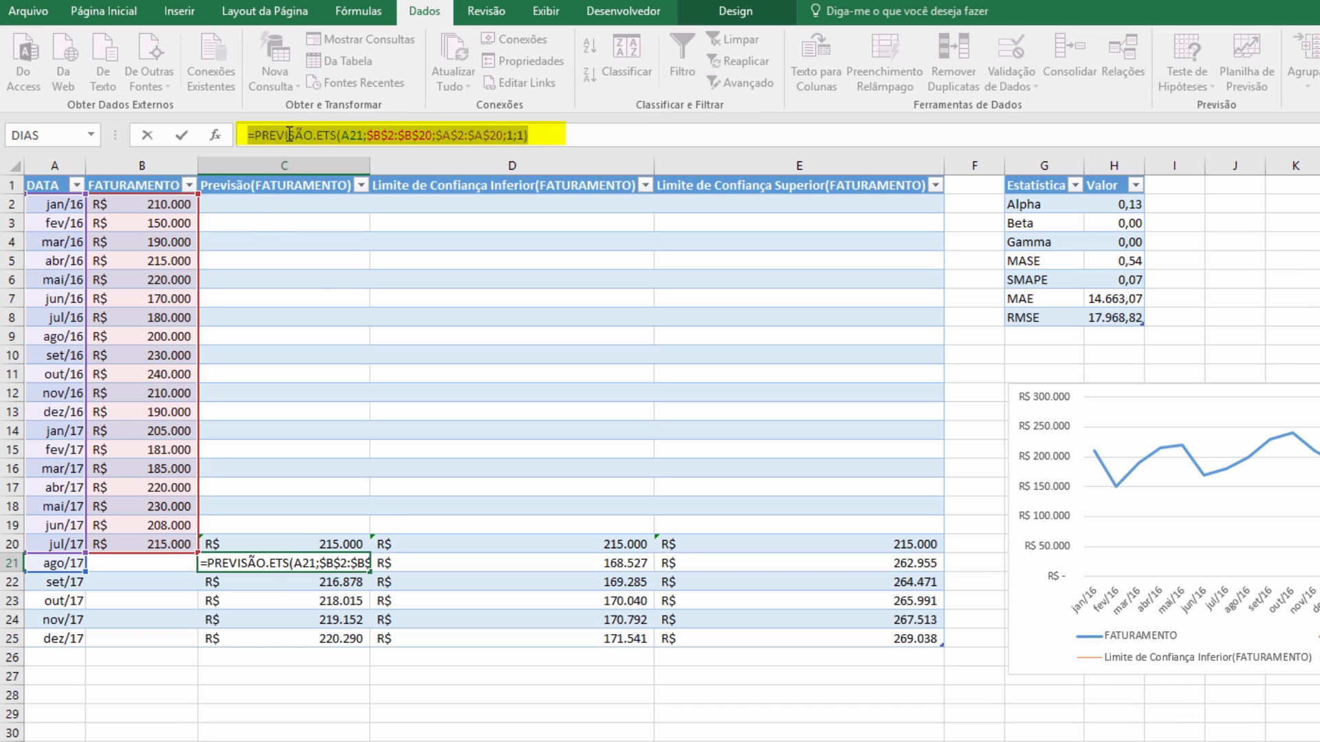
{"action": "left_click", "coordinate": [217, 137]}
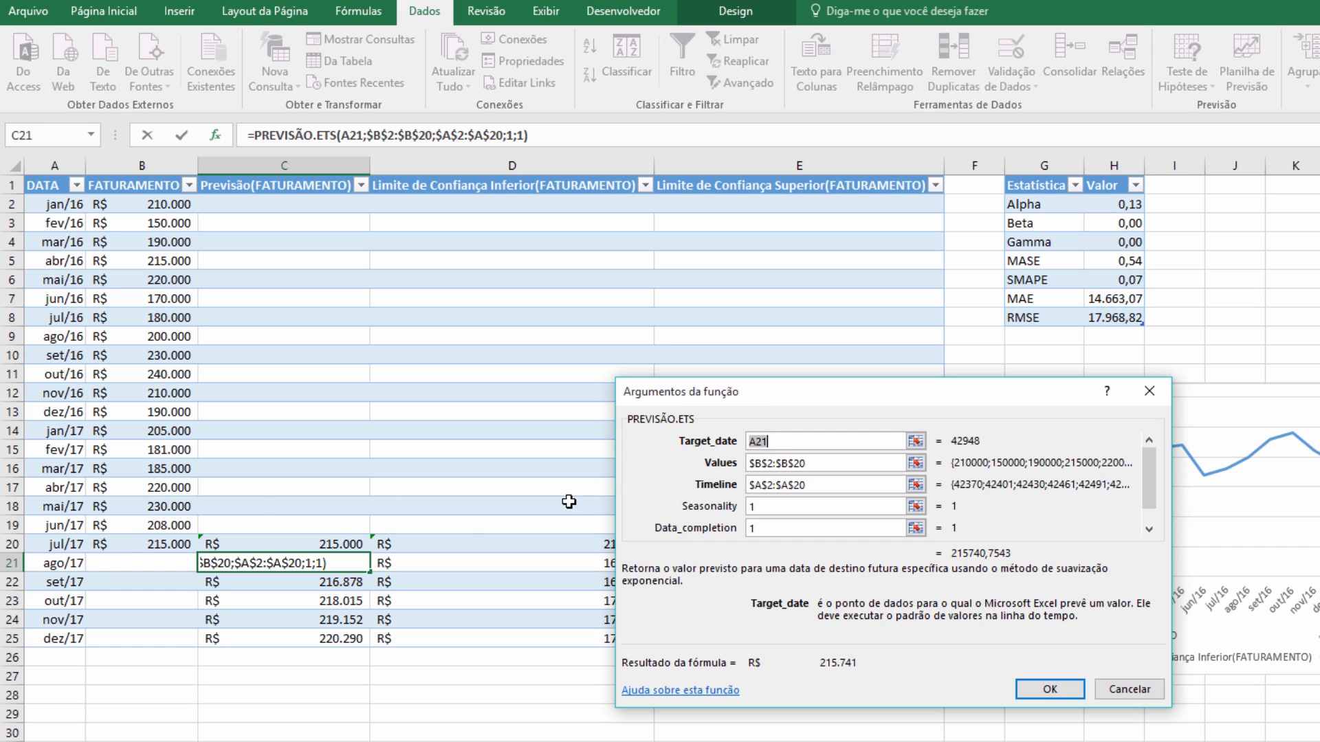
{"action": "left_click", "coordinate": [823, 463]}
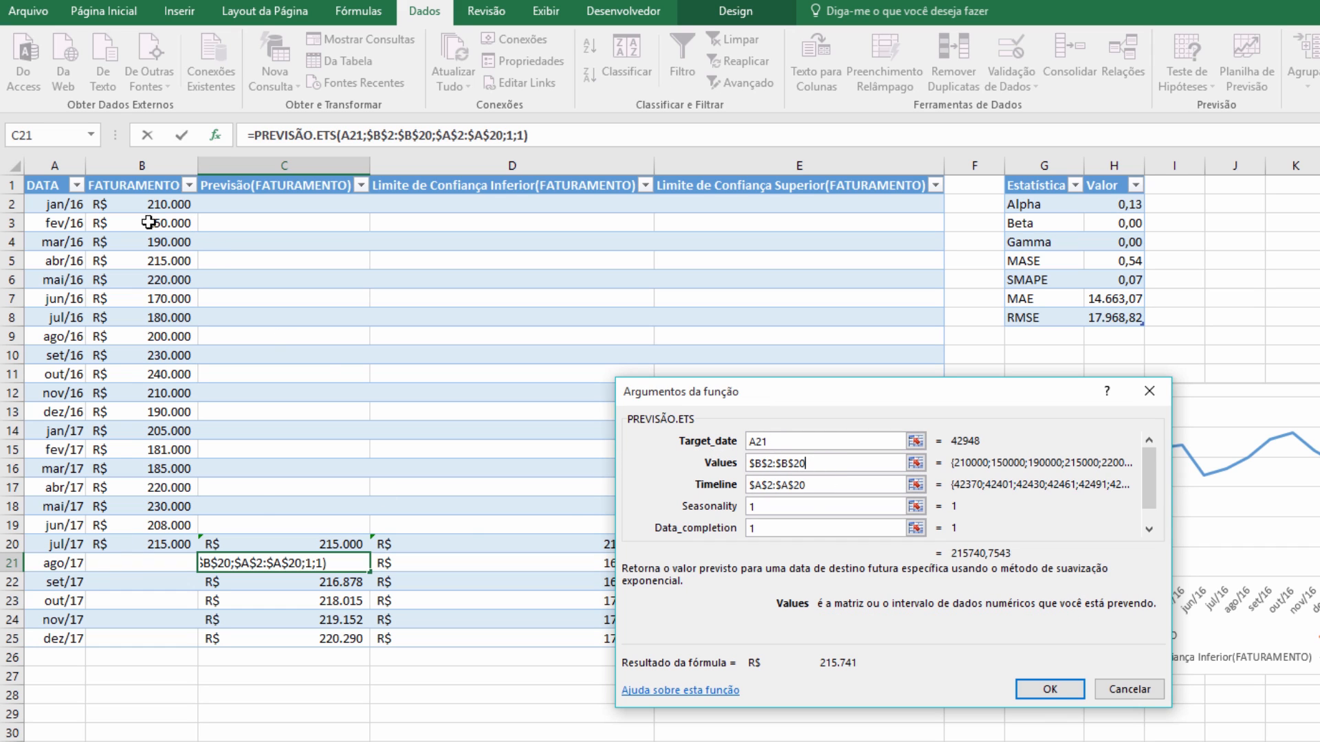
{"action": "left_click", "coordinate": [812, 485]}
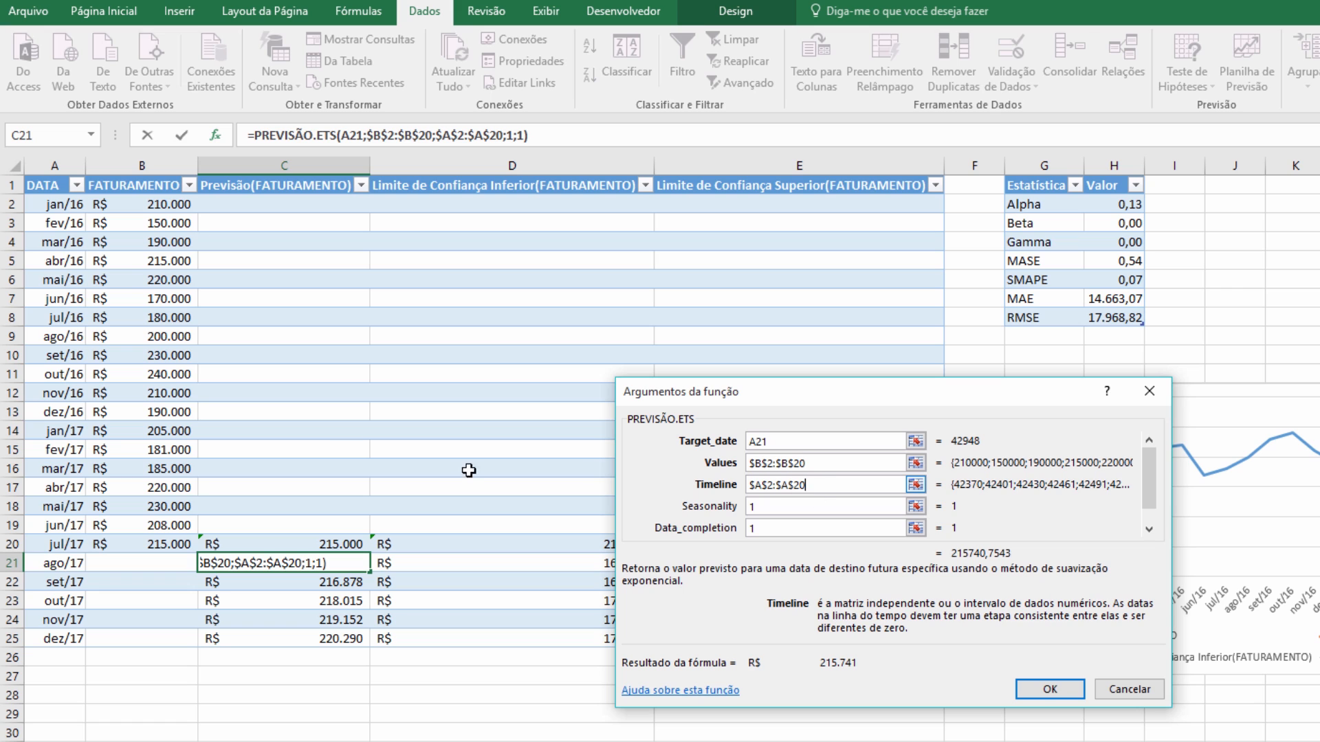
{"action": "left_click", "coordinate": [806, 506]}
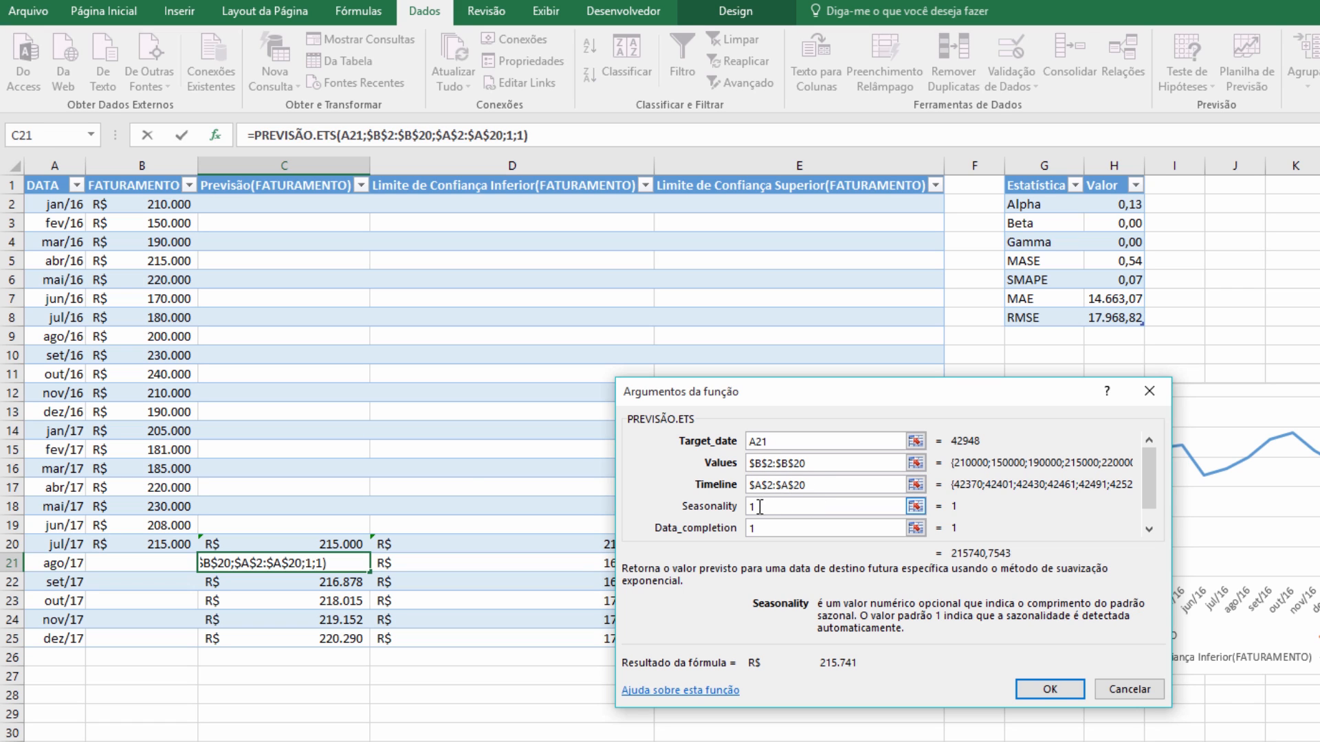
{"action": "key", "text": "Tab"}
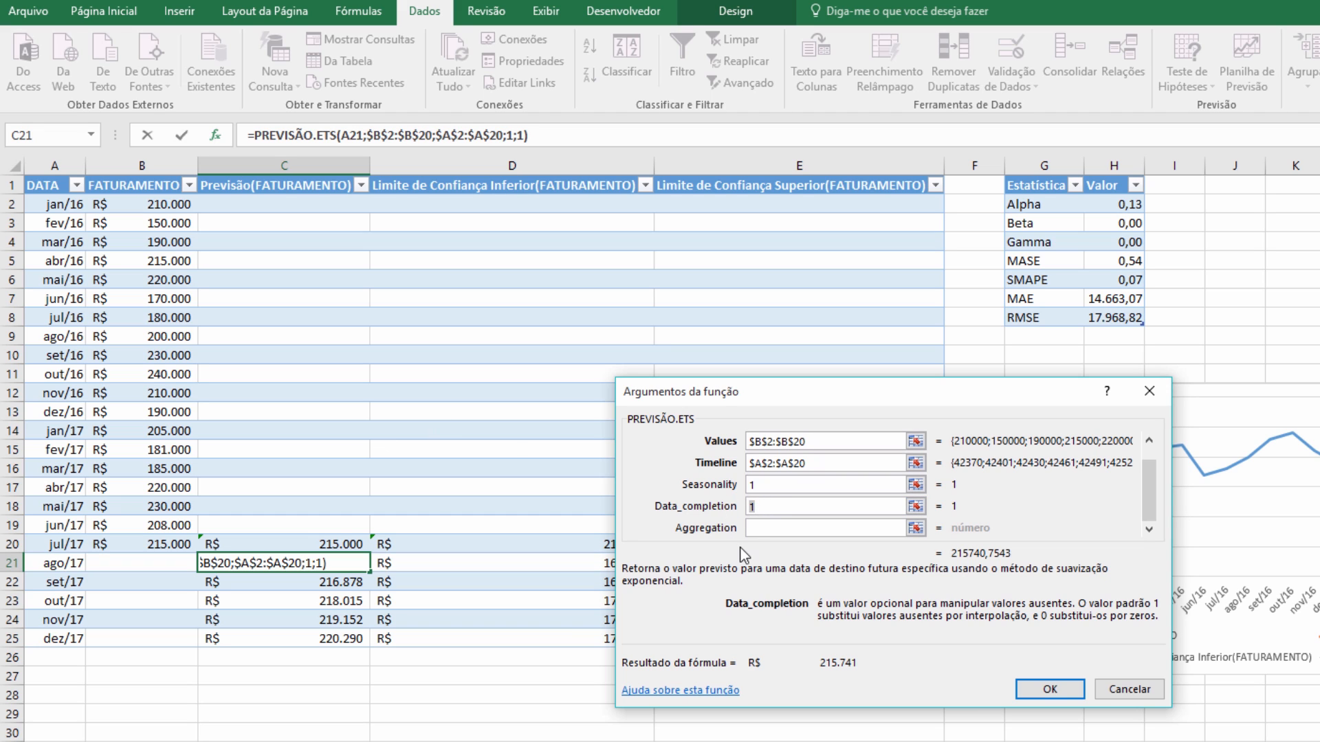
{"action": "left_click", "coordinate": [827, 529]}
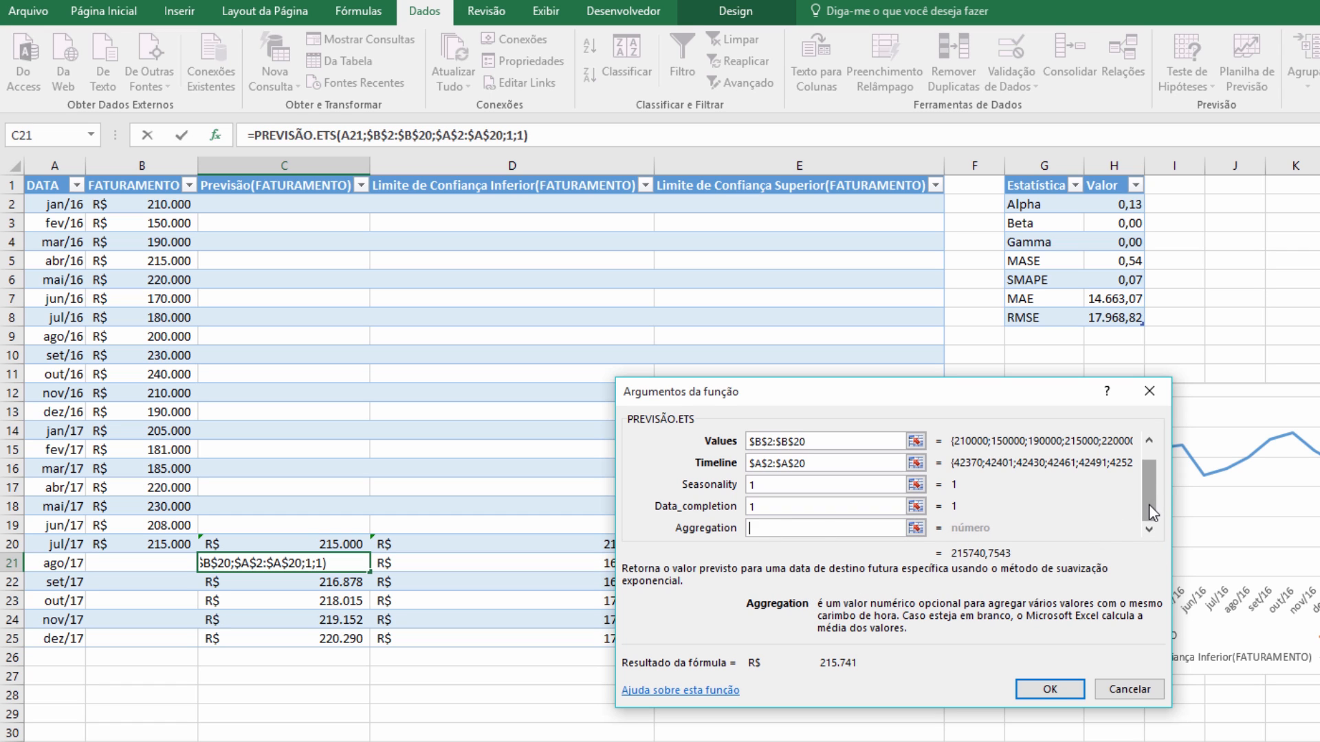
{"action": "scroll", "coordinate": [1146, 462], "scroll_direction": "up", "scroll_amount": 1}
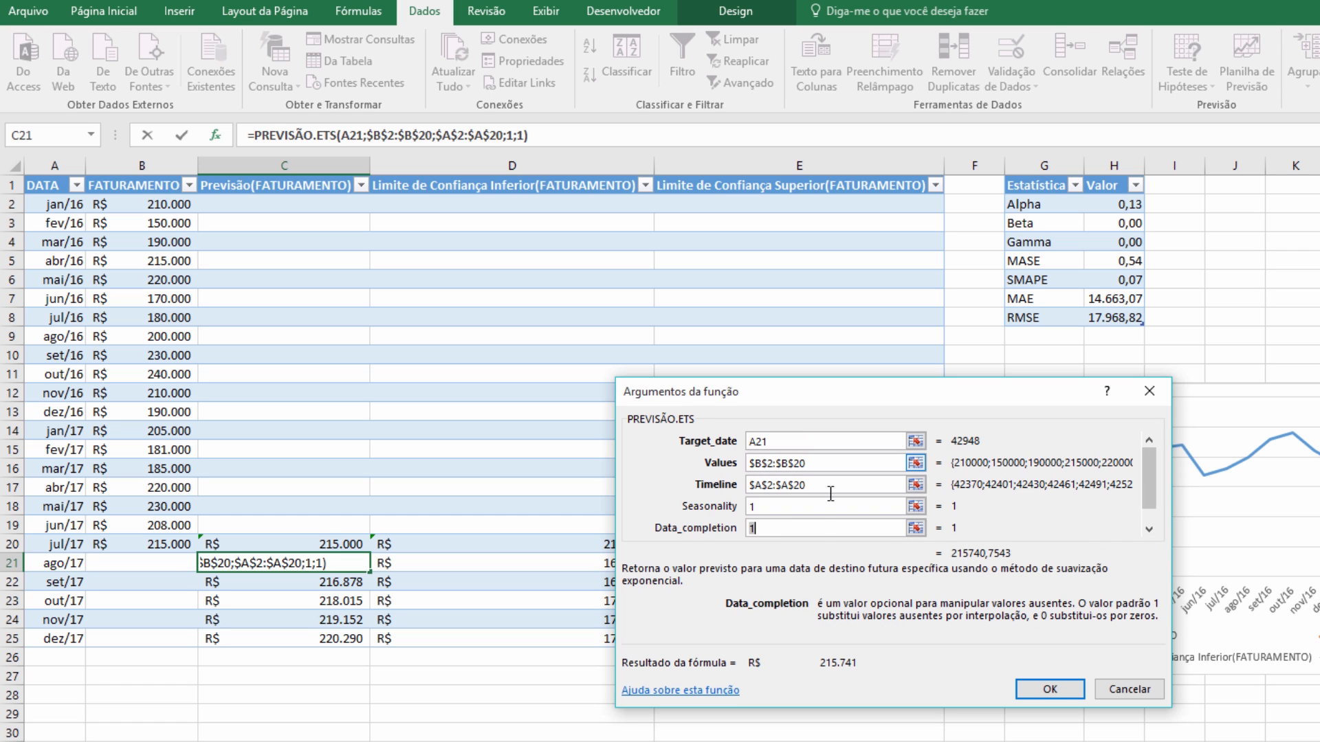
{"action": "left_click", "coordinate": [1050, 689]}
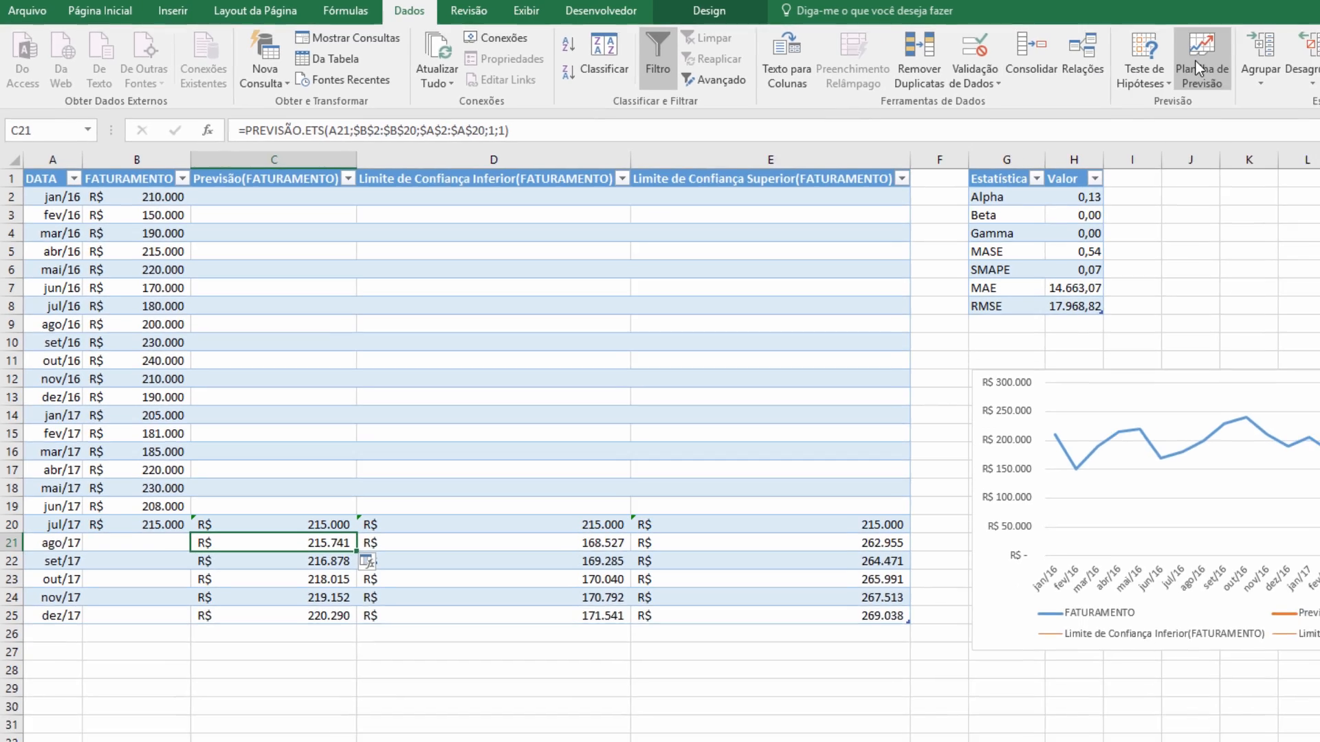
Revisit the forecast sheet options, cancel without creating another sheet, and open the formula in cell C21 for inspection.
{"action": "left_click", "coordinate": [1246, 69]}
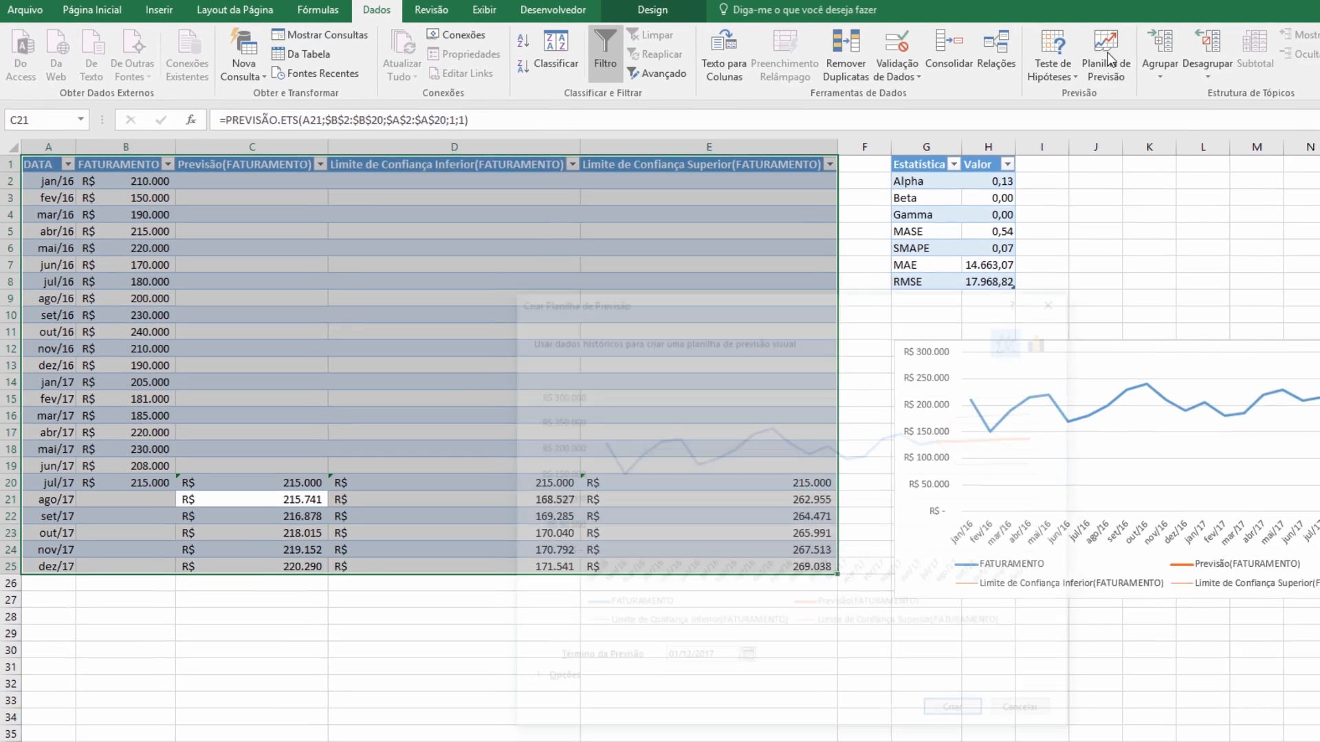
{"action": "left_click", "coordinate": [540, 652]}
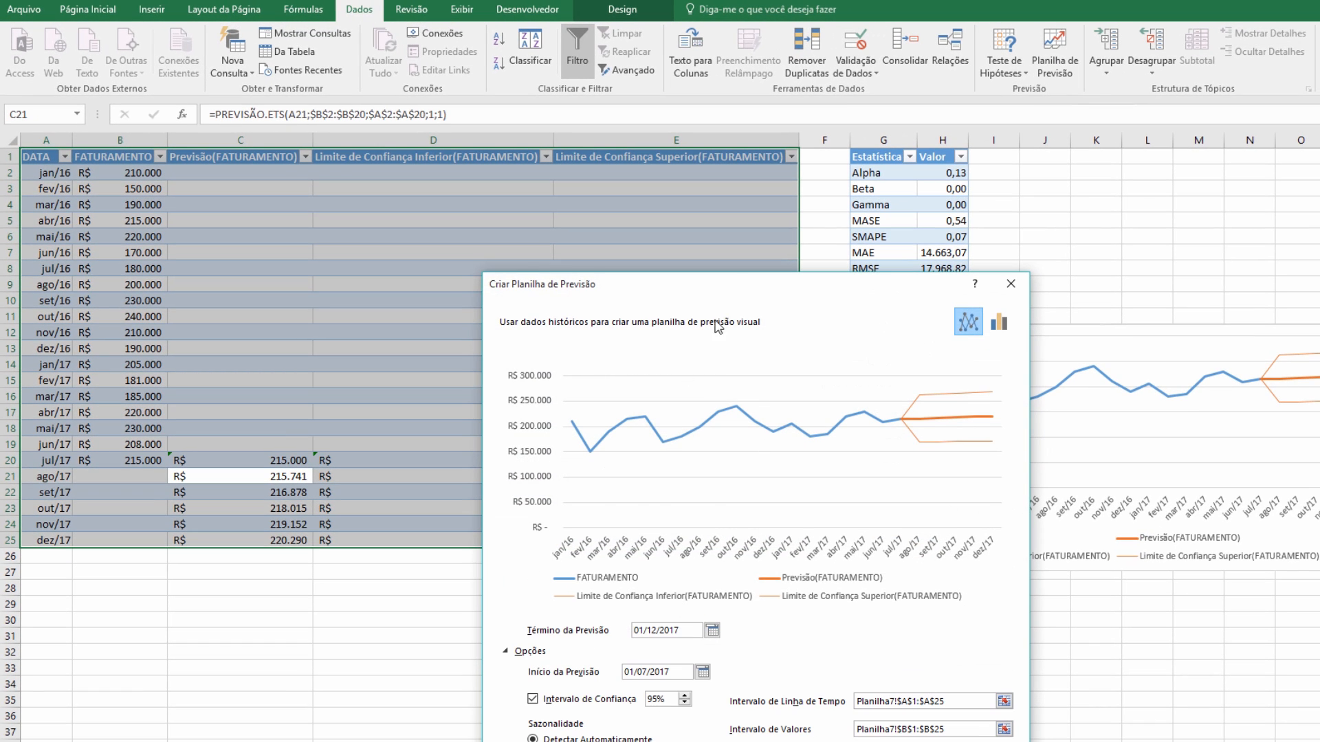
{"action": "left_click_drag", "start_coordinate": [756, 288], "coordinate": [661, 179]}
{"action": "left_click", "coordinate": [885, 708]}
{"action": "left_click", "coordinate": [282, 117]}
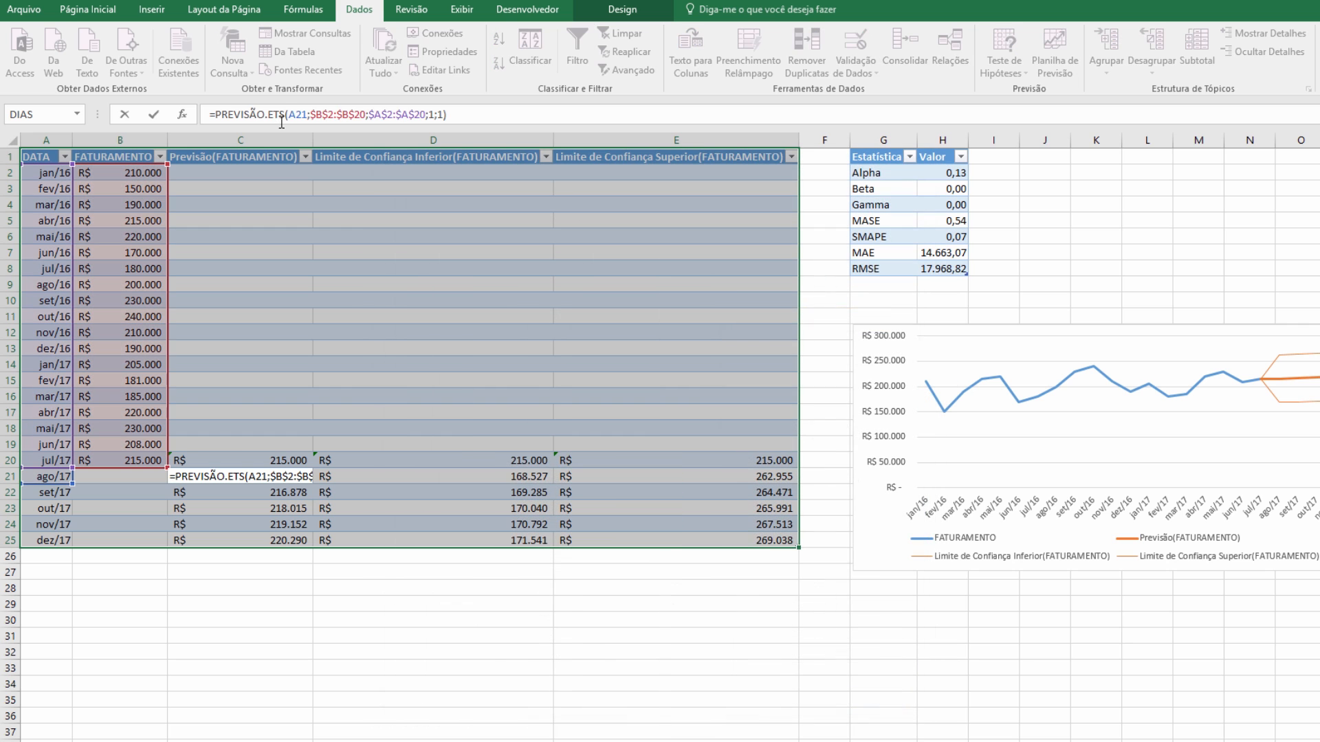
Examine the PREVISÃO.ETS function name in cell C21, the historical FATURAMENTO values, and the Holt-Winters equations on the Suavização Exponencial Tripla web page.
{"action": "left_click_drag", "start_coordinate": [286, 114], "coordinate": [229, 103]}
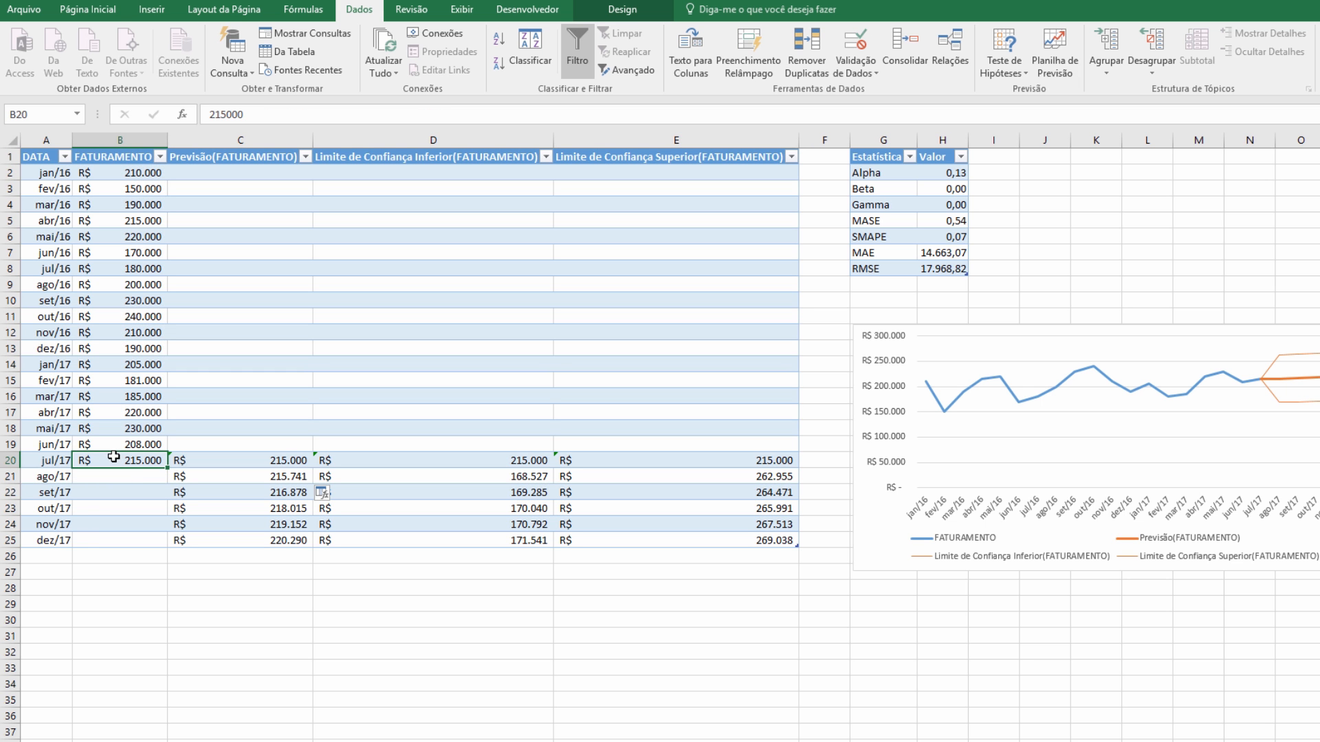
{"action": "left_click_drag", "start_coordinate": [112, 451], "coordinate": [115, 172]}
{"action": "left_click_drag", "start_coordinate": [132, 460], "coordinate": [131, 173]}
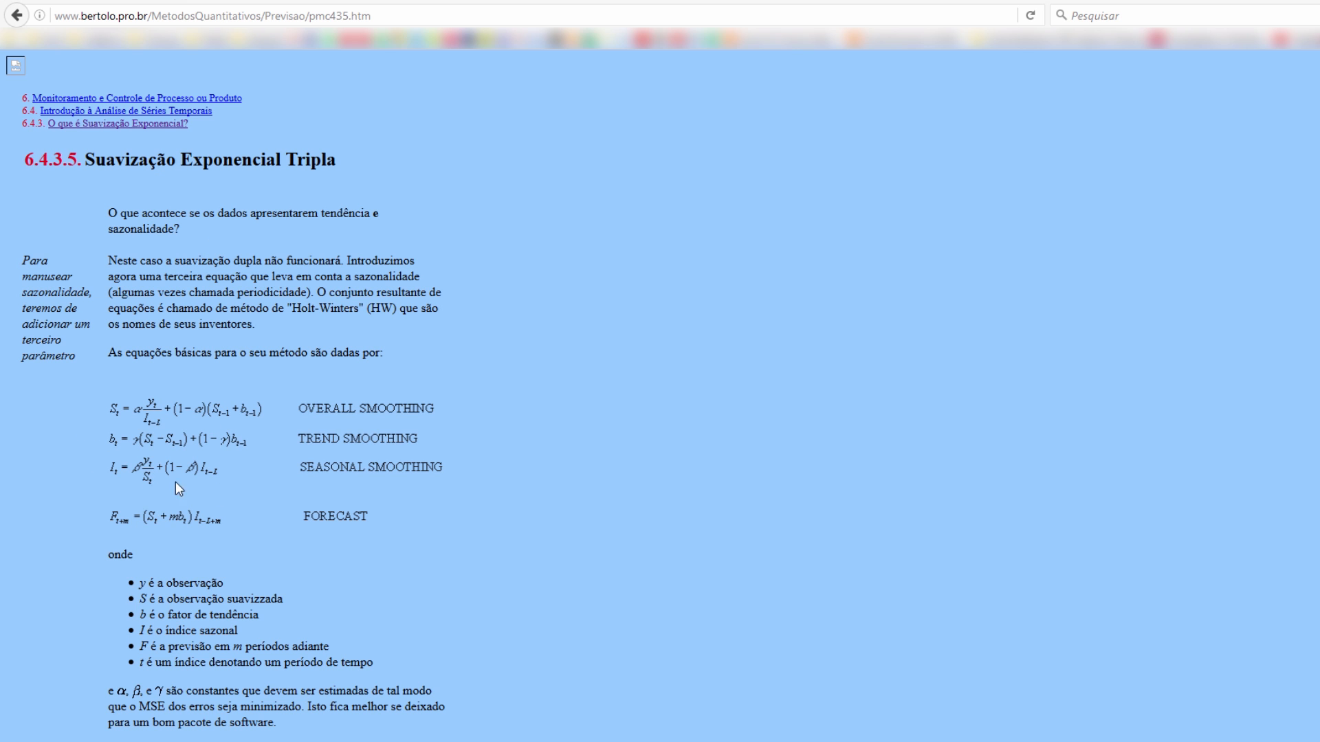
{"action": "scroll", "coordinate": [352, 542], "scroll_direction": "down", "scroll_amount": 15}
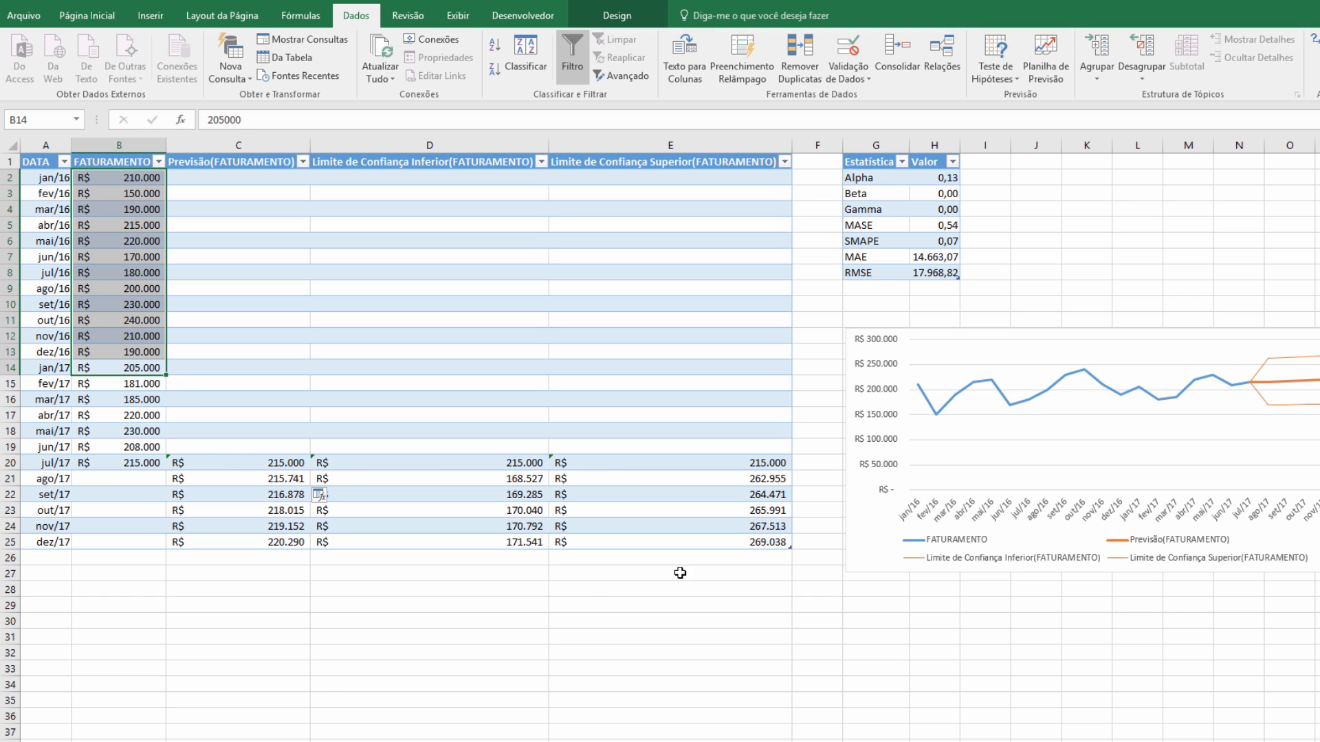
Move the forecast chart from the forecast sheet to the PREVISÃO NO EXCEL sheet, placing it beside the data table with column G left free.
{"action": "left_click", "coordinate": [883, 561]}
{"action": "key", "text": "Delete"}
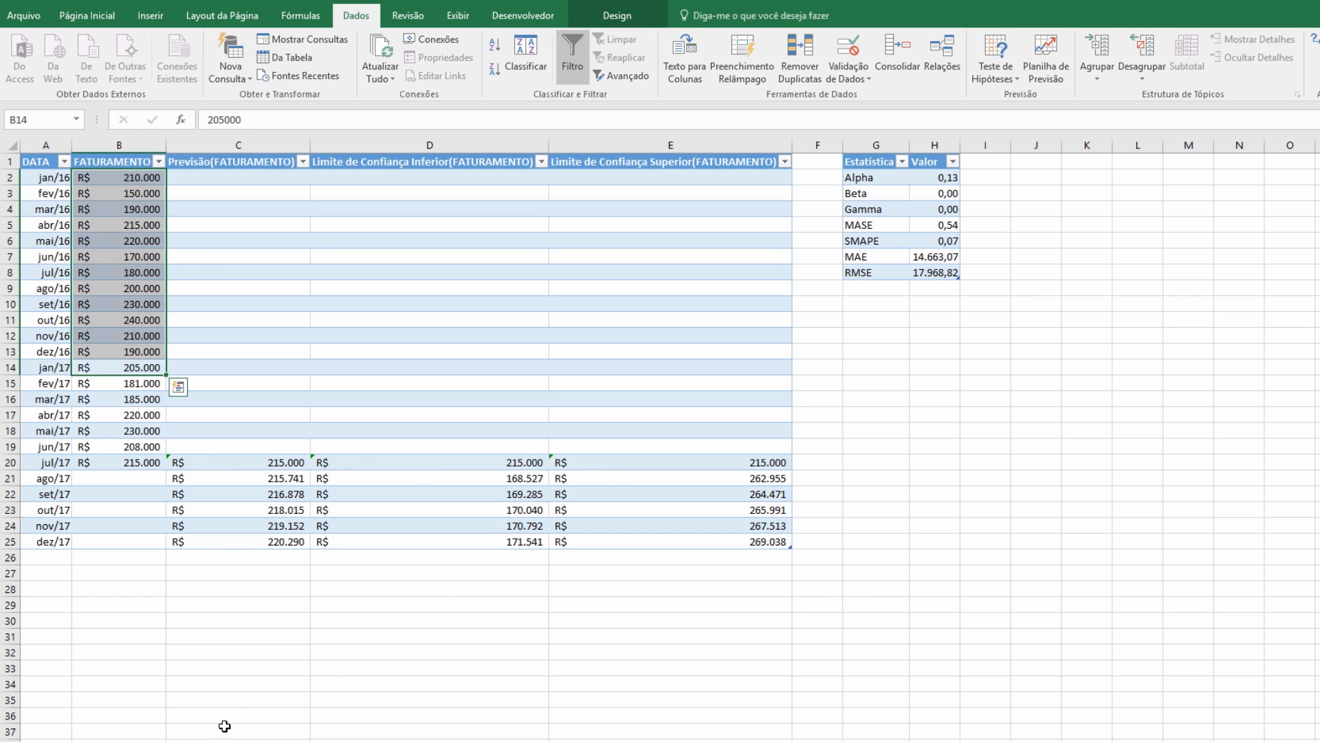
{"action": "left_click", "coordinate": [224, 739]}
{"action": "left_click", "coordinate": [570, 298]}
{"action": "key", "text": "ctrl+v"}
{"action": "left_click_drag", "start_coordinate": [610, 294], "coordinate": [544, 272]}
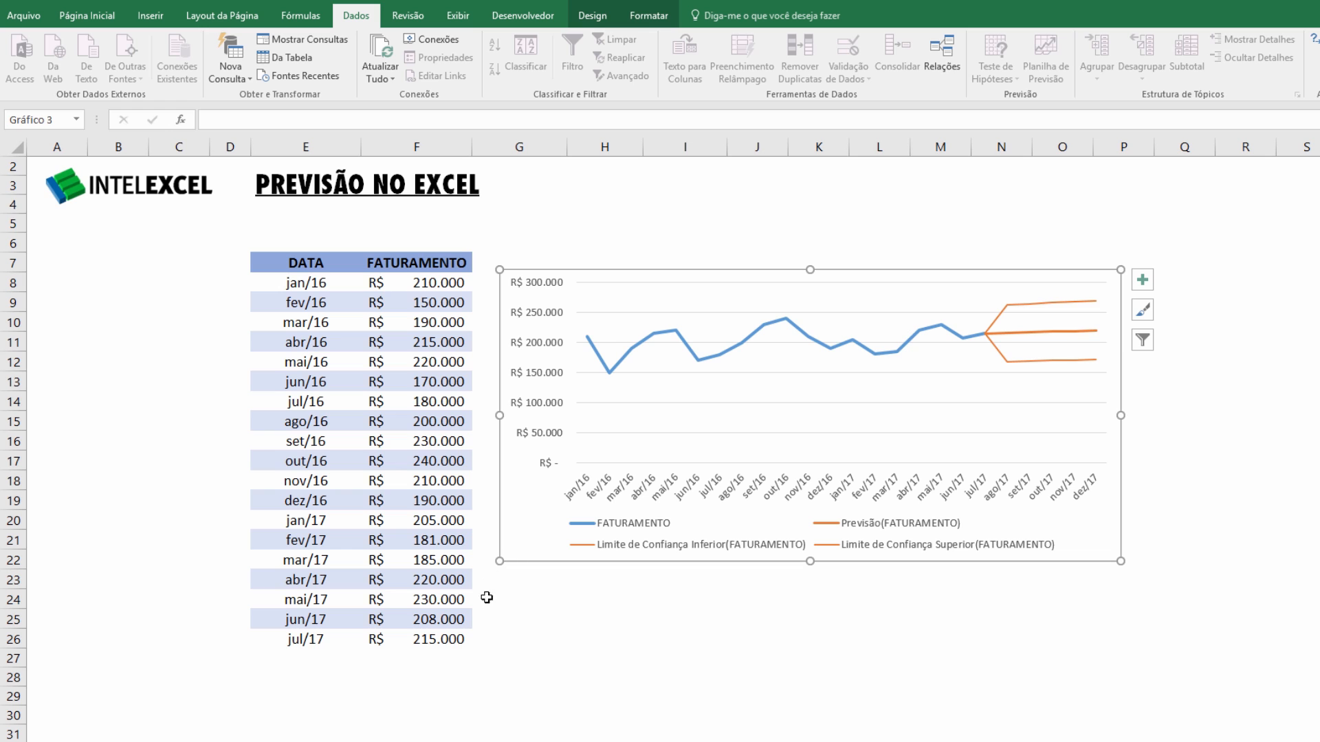
{"action": "left_click", "coordinate": [524, 658]}
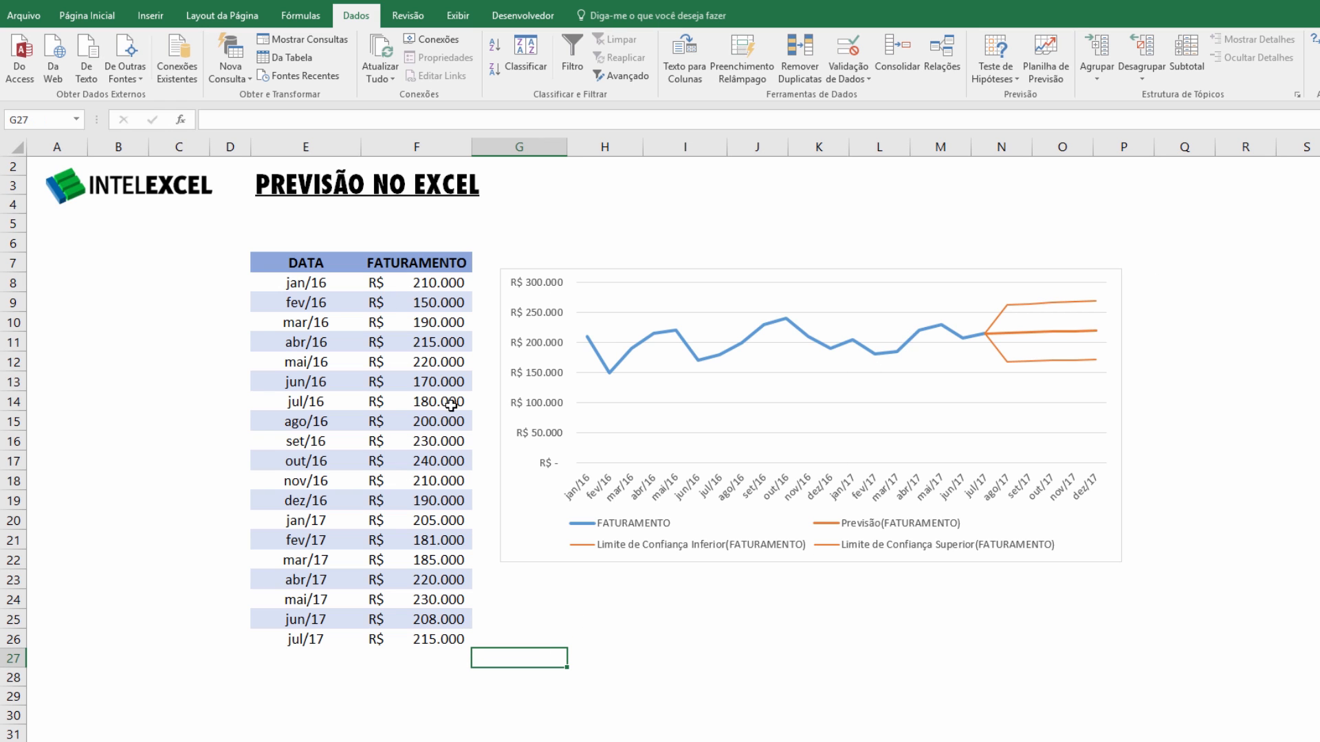
{"action": "left_click_drag", "start_coordinate": [507, 297], "coordinate": [620, 293]}
{"action": "left_click", "coordinate": [460, 287]}
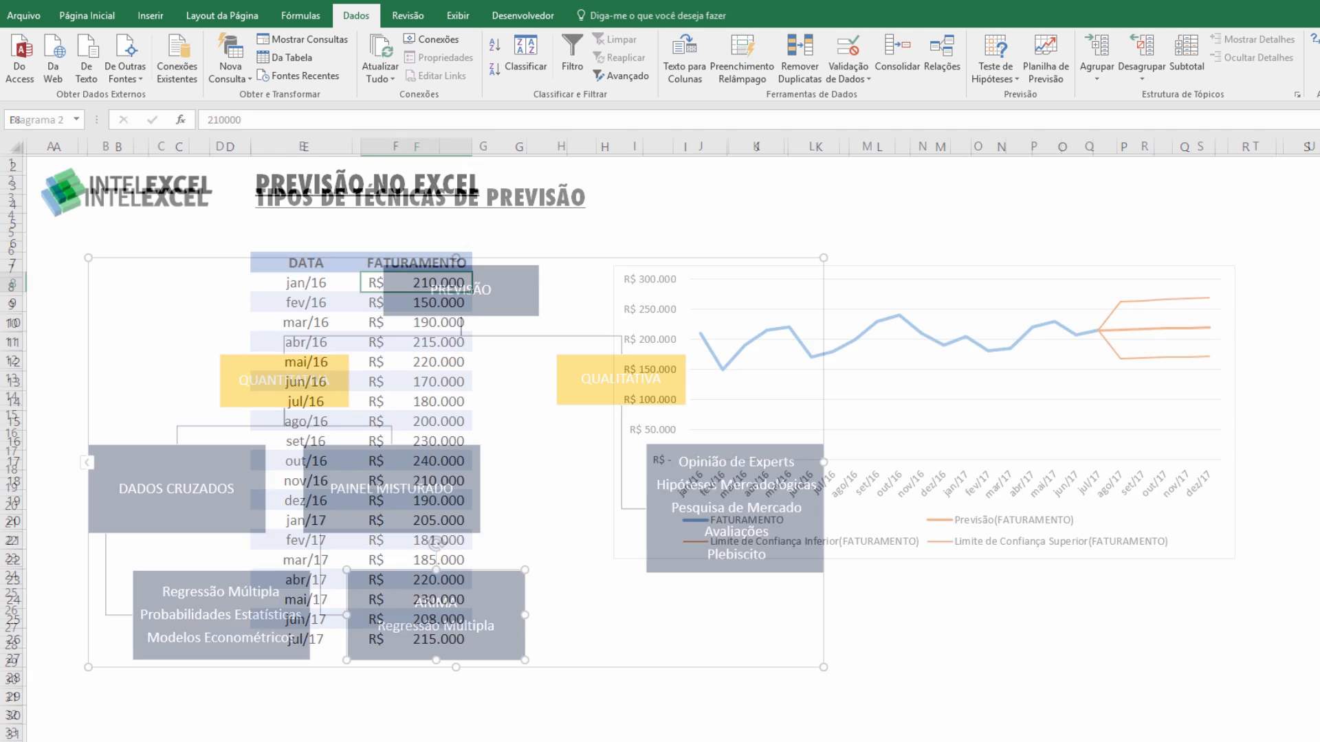